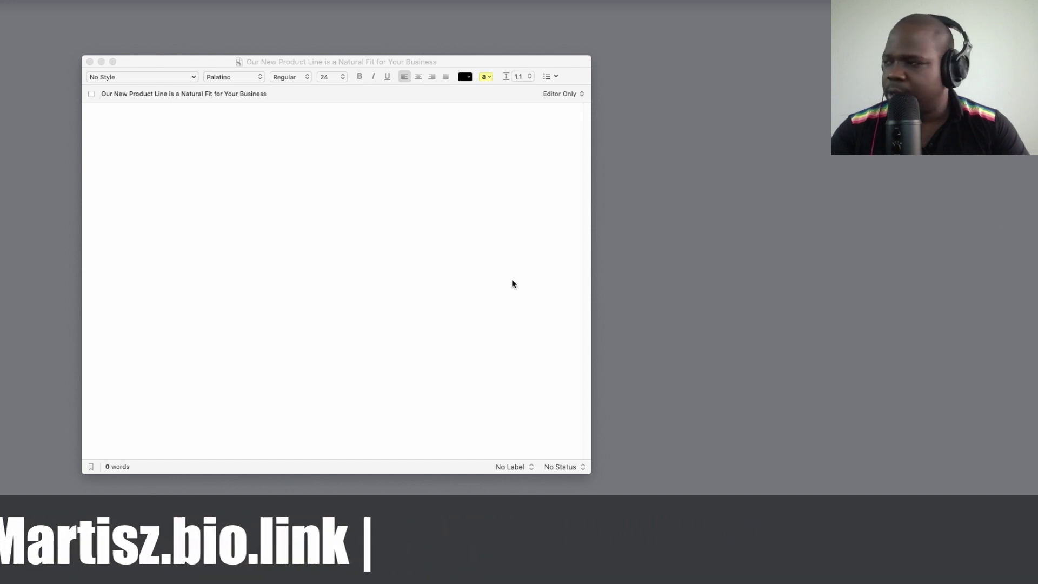
- Write the line "Subject: our new product line is a natural fit for you business" at font size 24, followed by a blank line
left_click(317, 225)
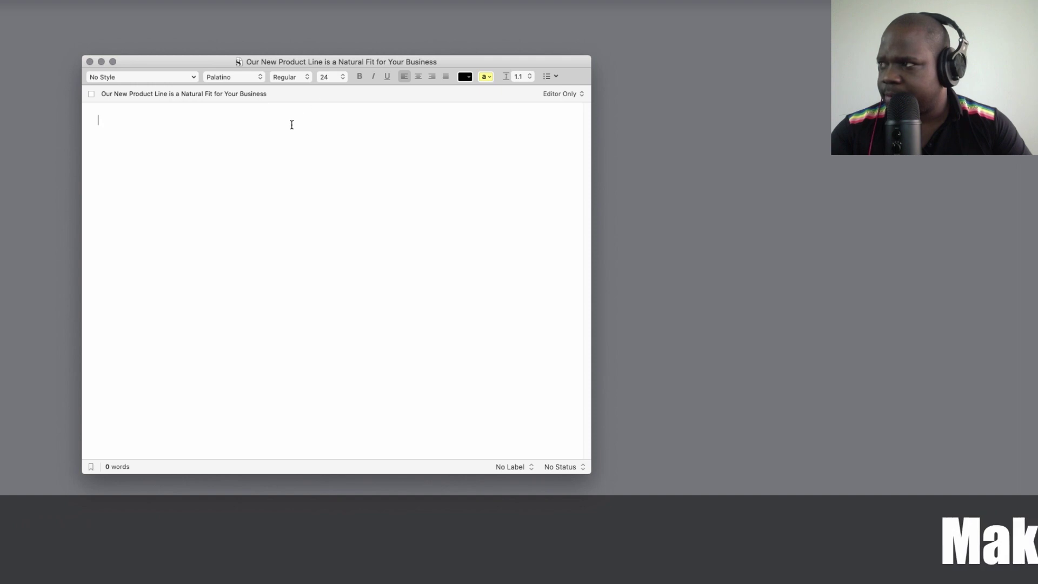
left_click(330, 77)
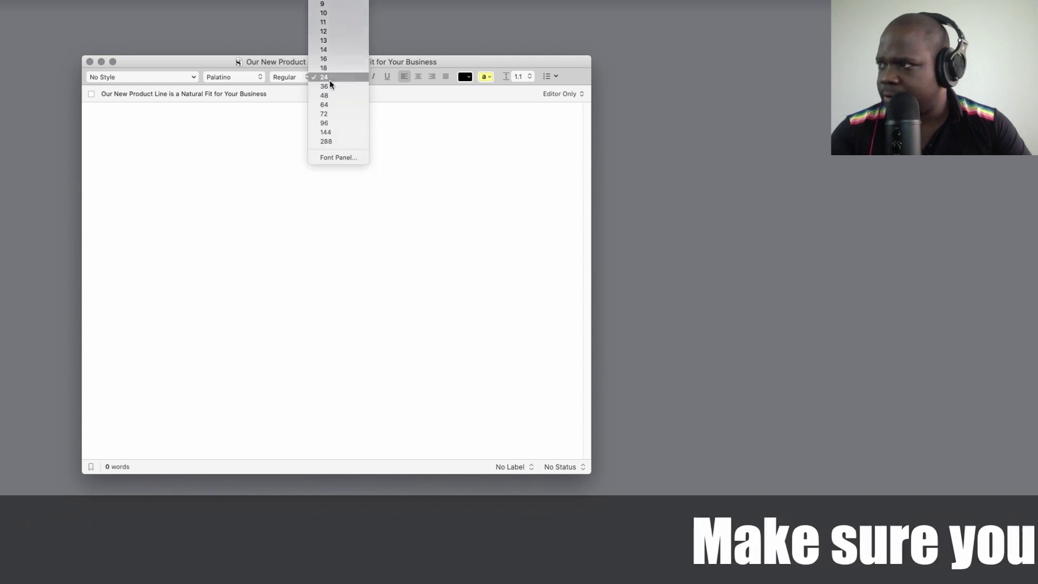
left_click(329, 80)
type("Subjecy")
key("BackSpace")
key("BackSpace")
type("ct: ")
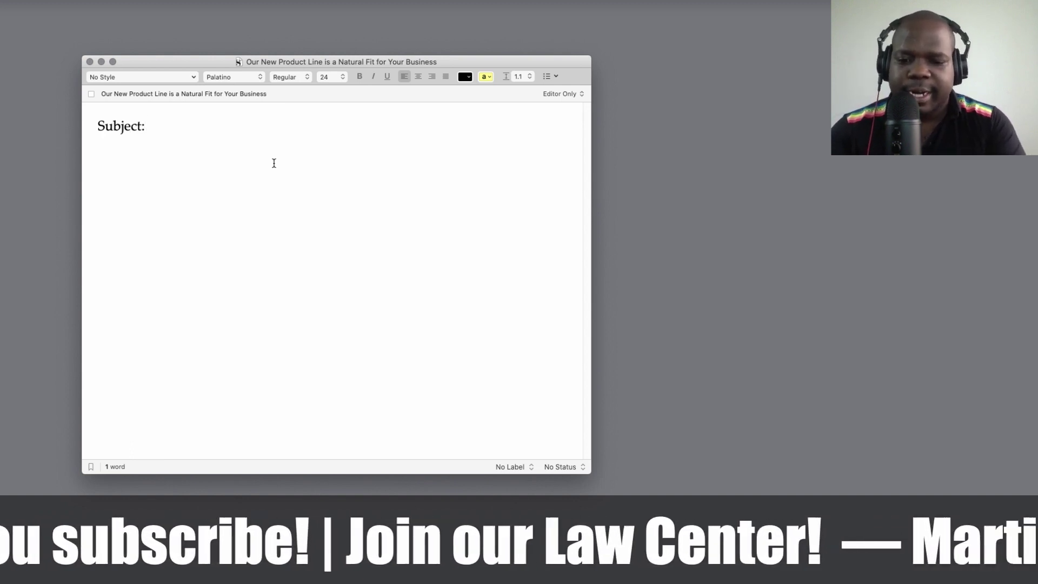
type("our n")
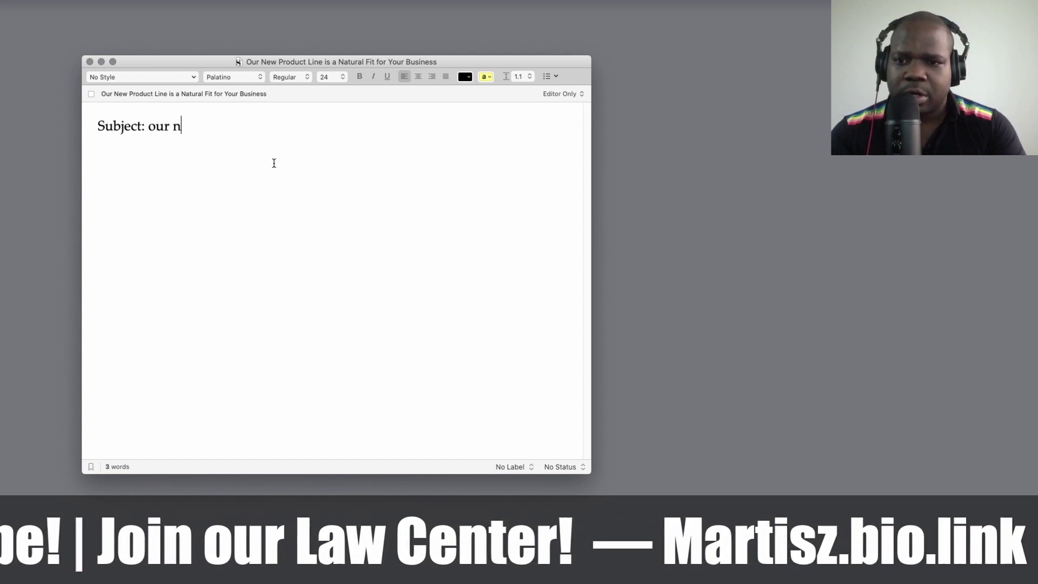
type("ew product lin ")
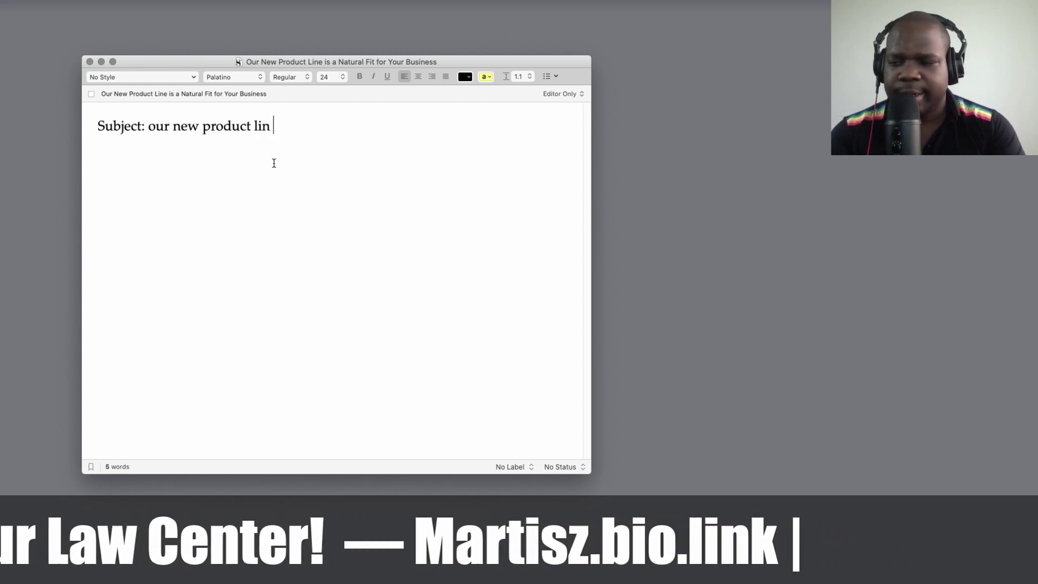
type("e is ")
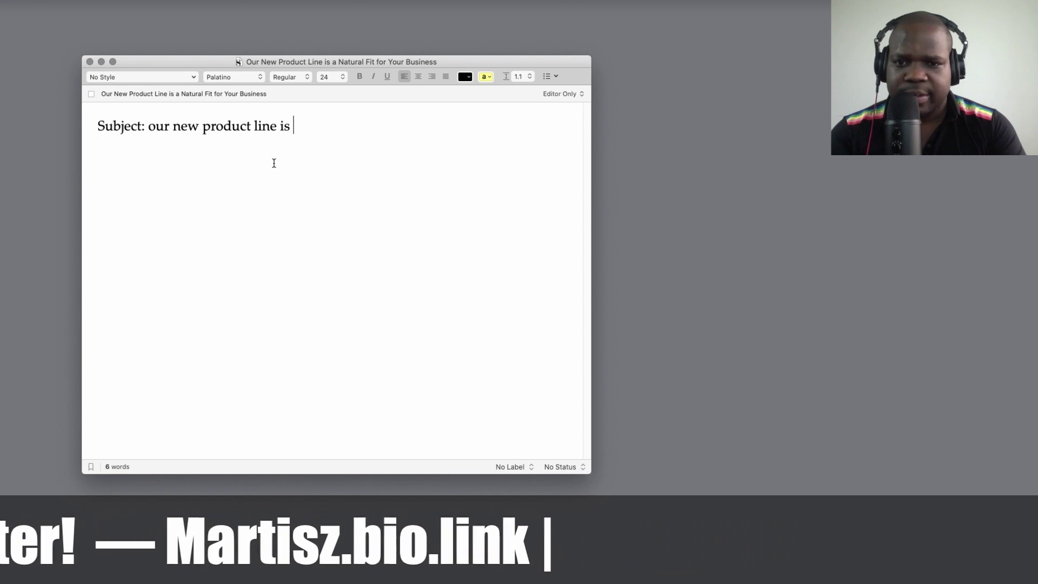
type("a natural fir")
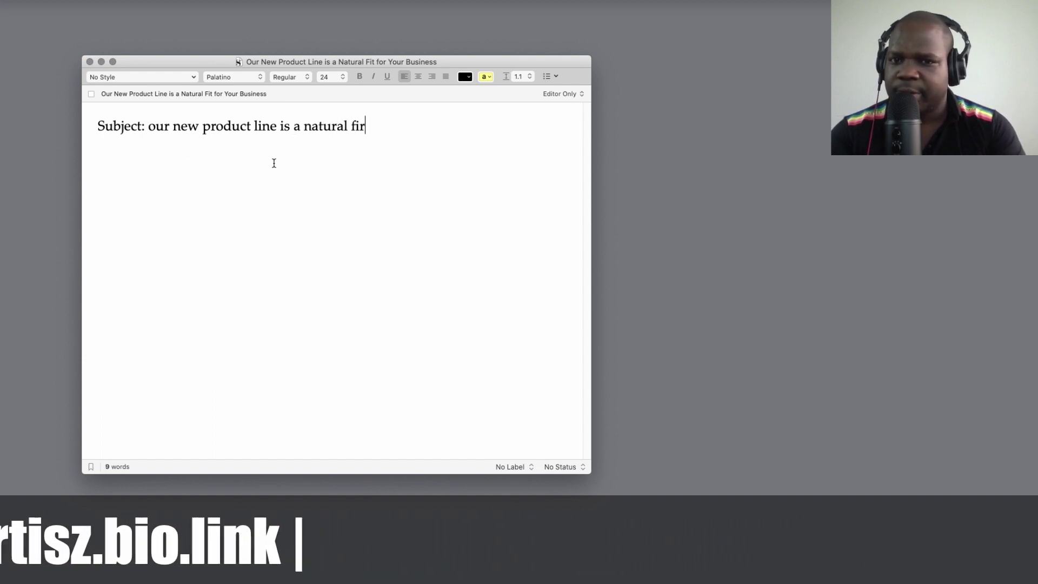
key("BackSpace")
type("t for you business")
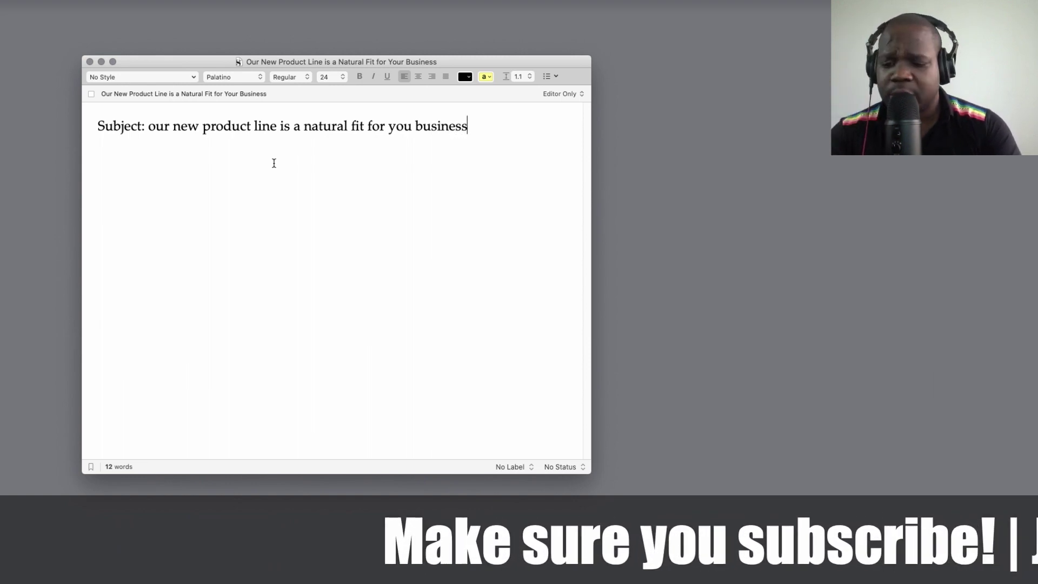
key("Return")
key("Return")
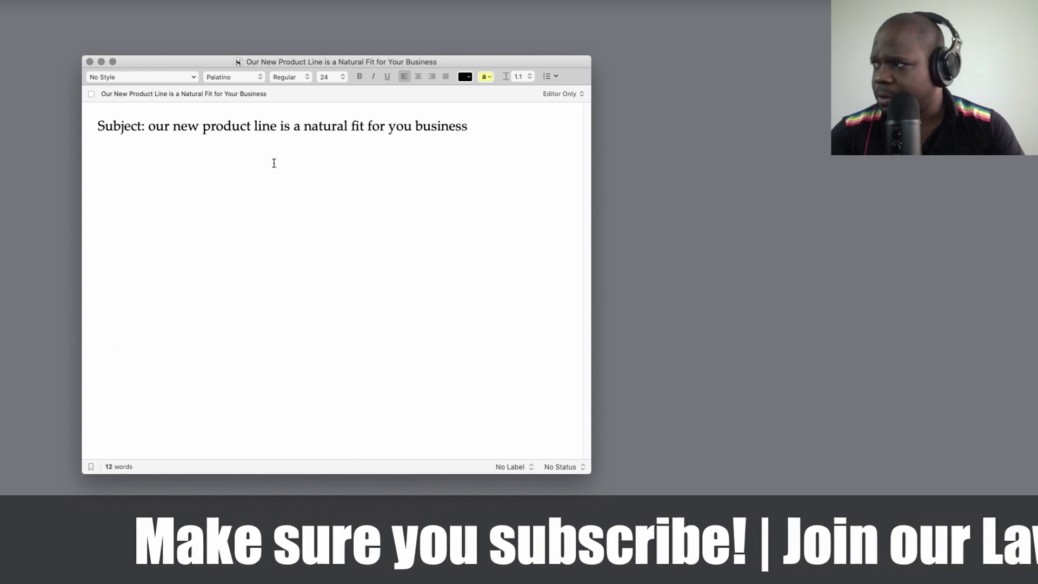
- Make the whole subject line bold and return to the empty line below it
key("Up")
key("Up")
key("shift+Down")
key("super+b")
key("Down")
key("Down")
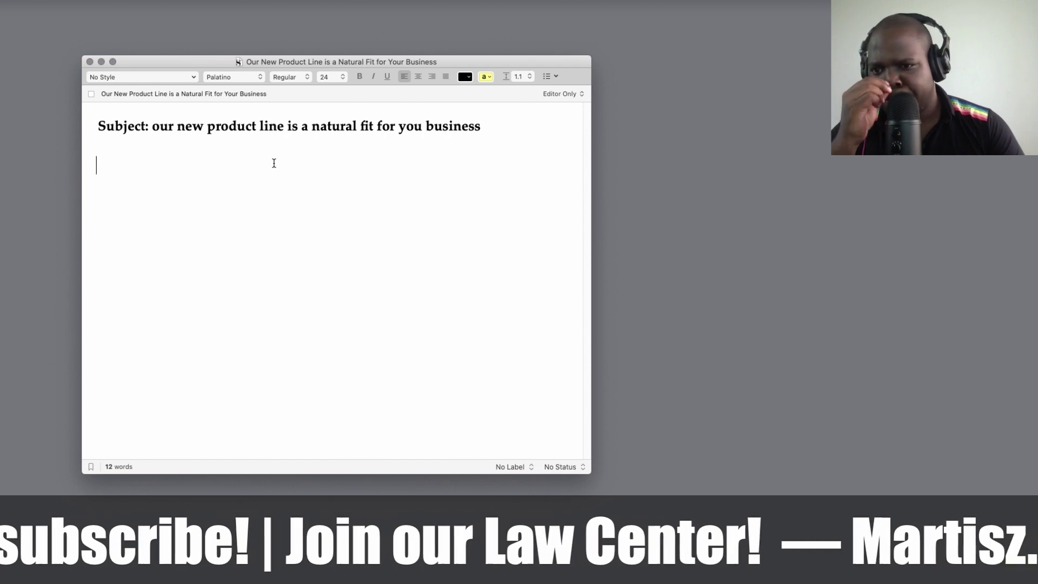
- Write the greeting "Dear [name]," below the subject line
type("Dear")
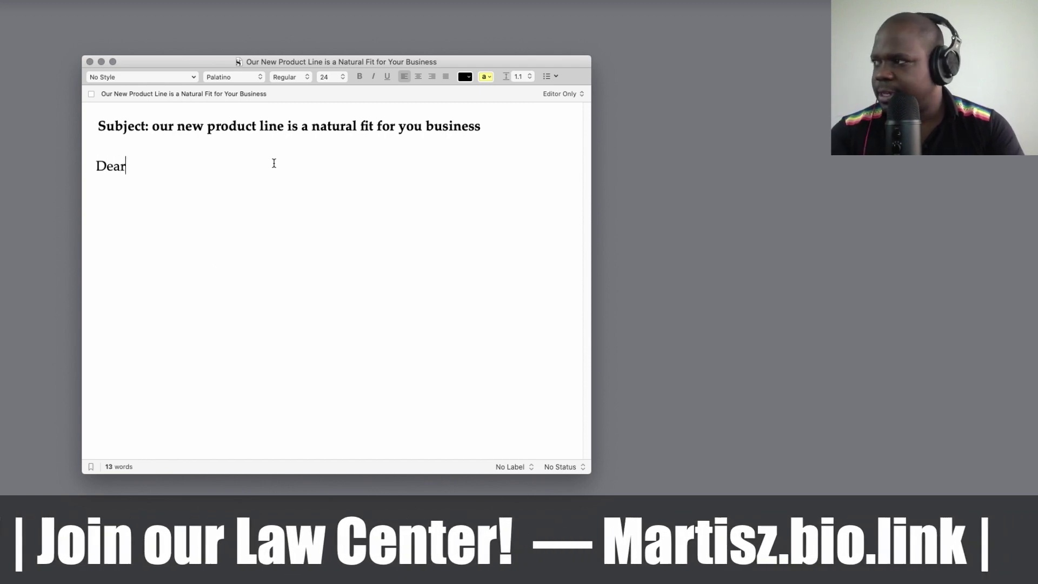
type(" []")
key("Left")
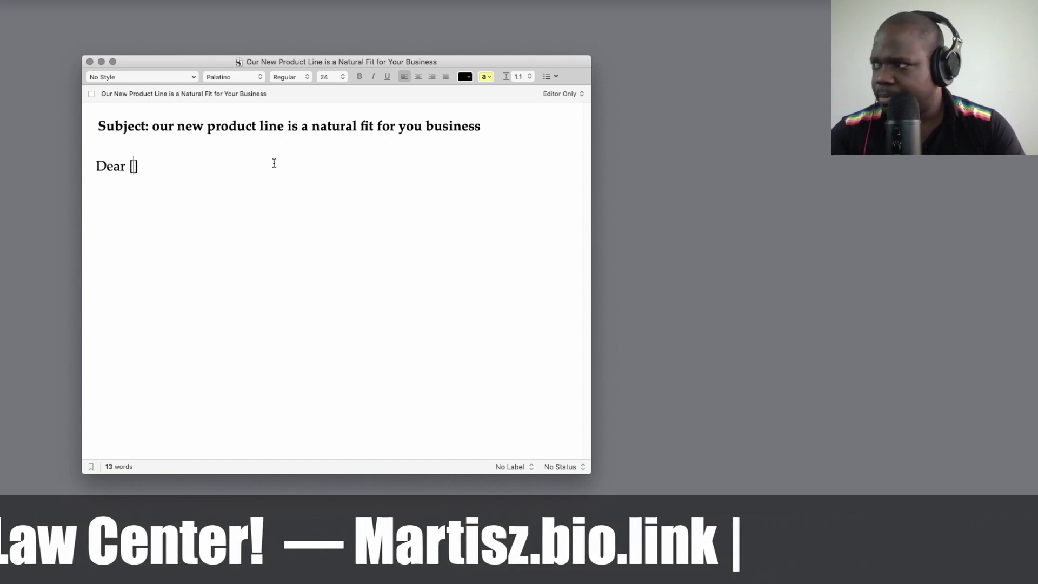
type("name")
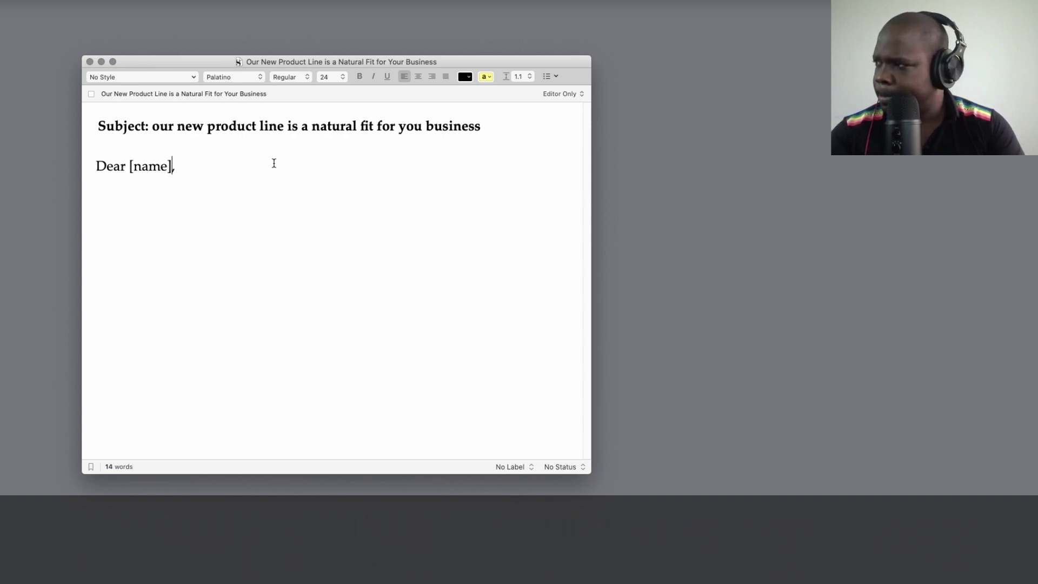
- Make the "[name]" placeholder in the greeting bold, including its brackets
key("shift+Left")
key("shift+Left")
key("shift+Left")
key("shift+Left")
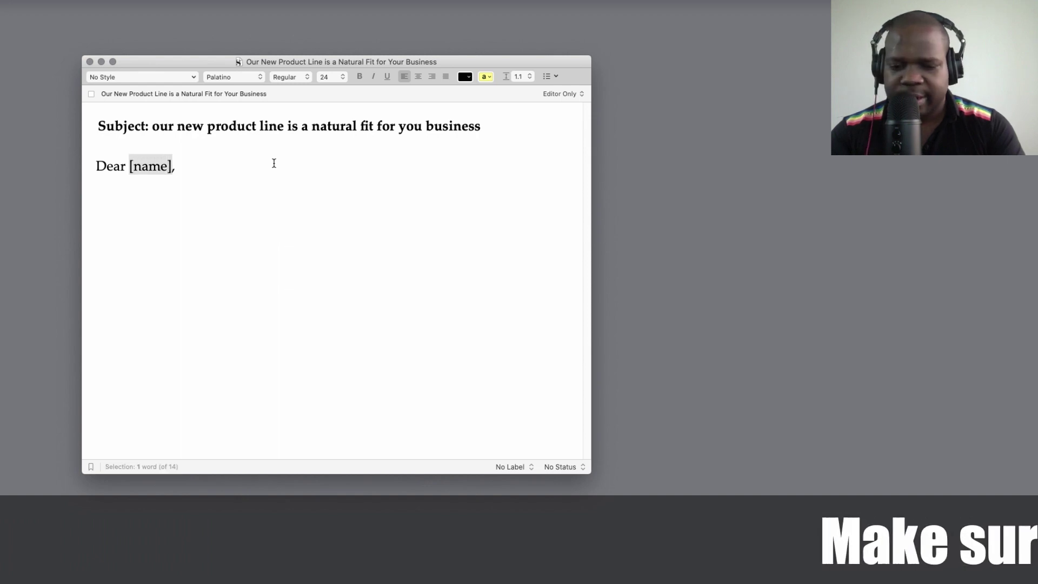
key("super+b")
left_click(274, 162)
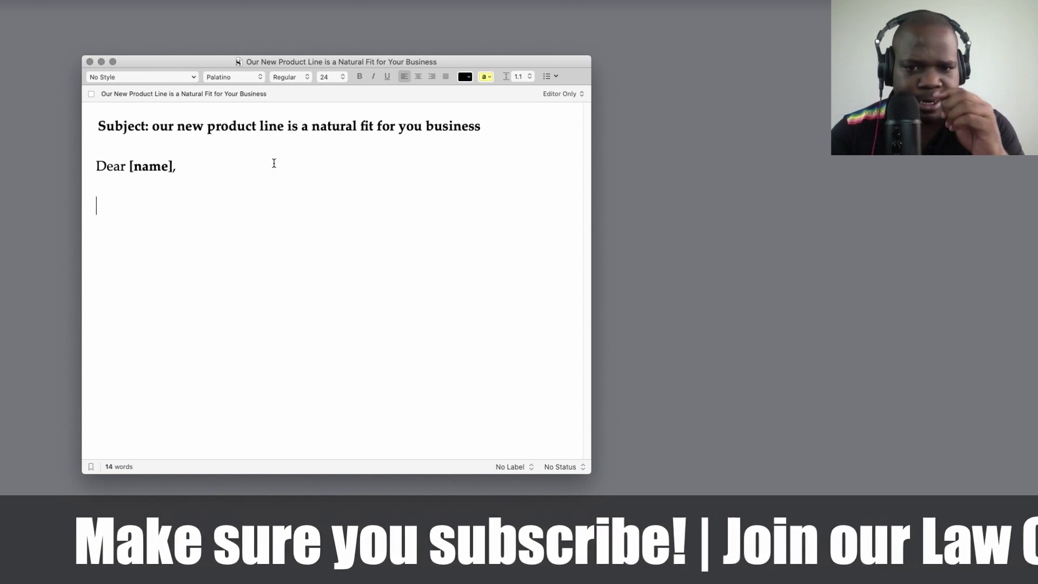
- Start the body with "We've just acquired [Company], a company that has been a respected [Type of business] for nearly [Numbers] years. Their special"
key("Return")
key("Return")
type("We've h")
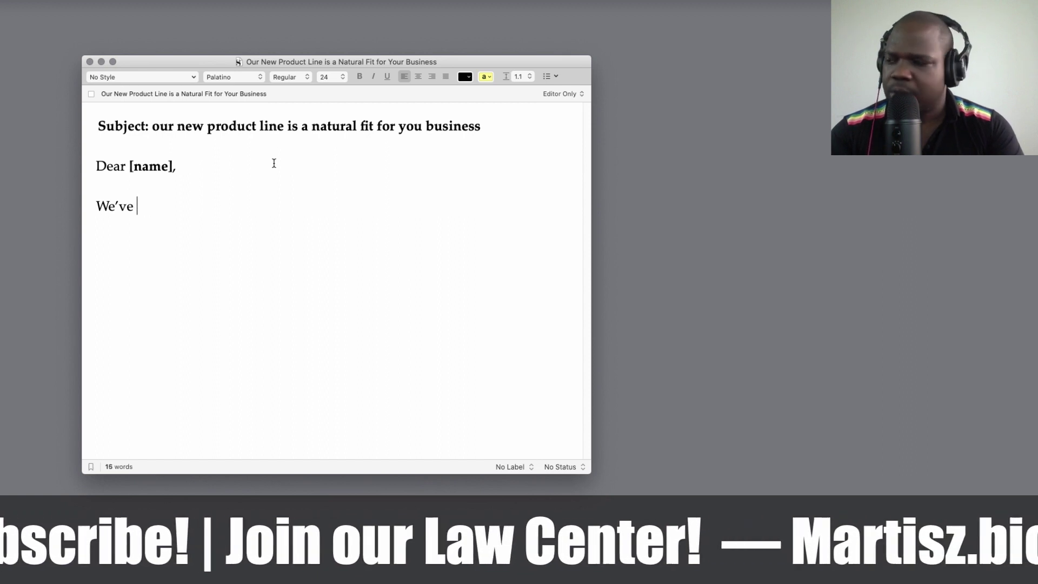
type("ust acquired [Company], a company that has been a respected ")
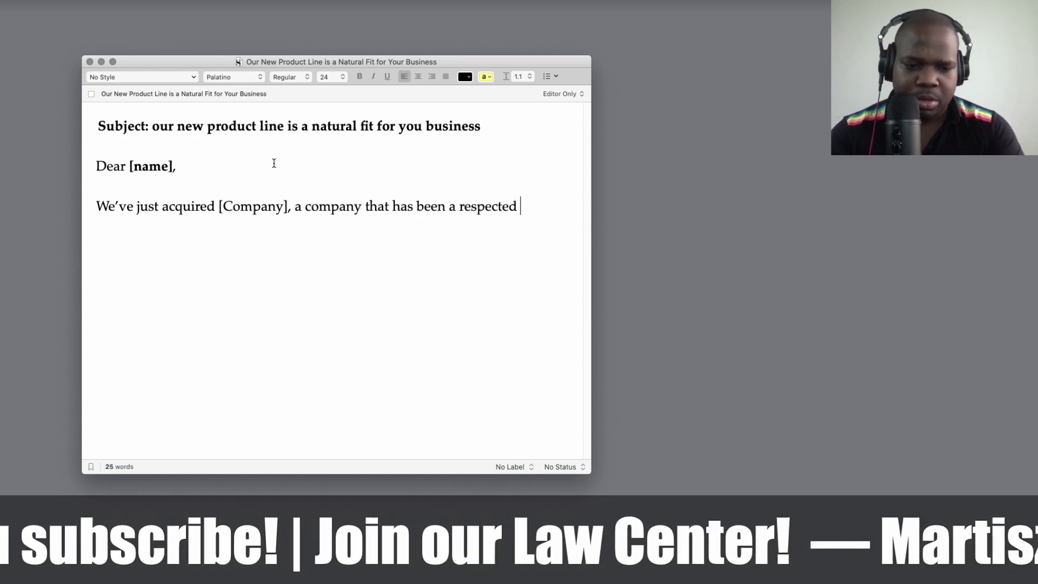
type("[Type of business")
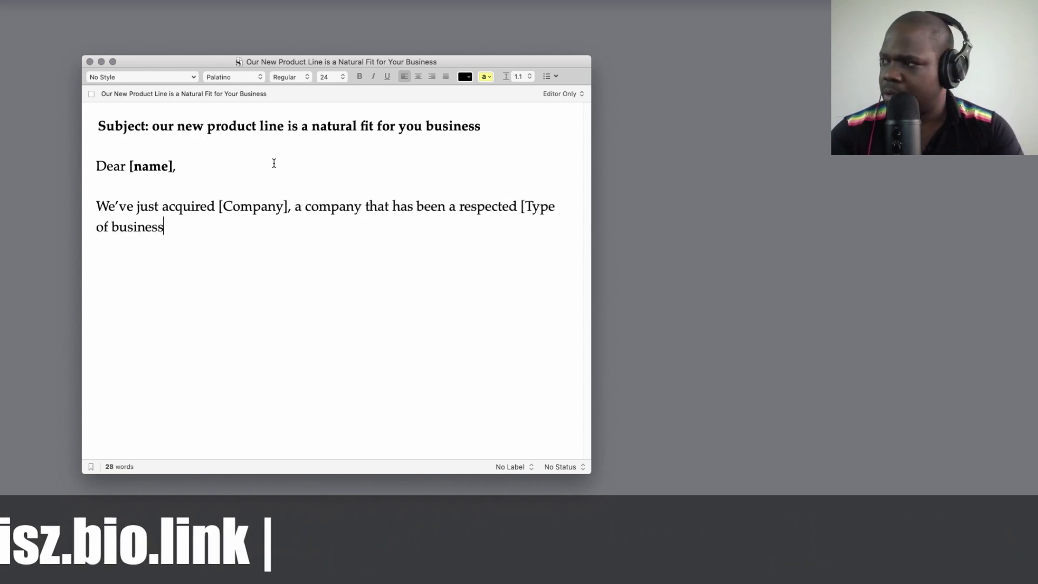
type("] for nearly [Numbers")
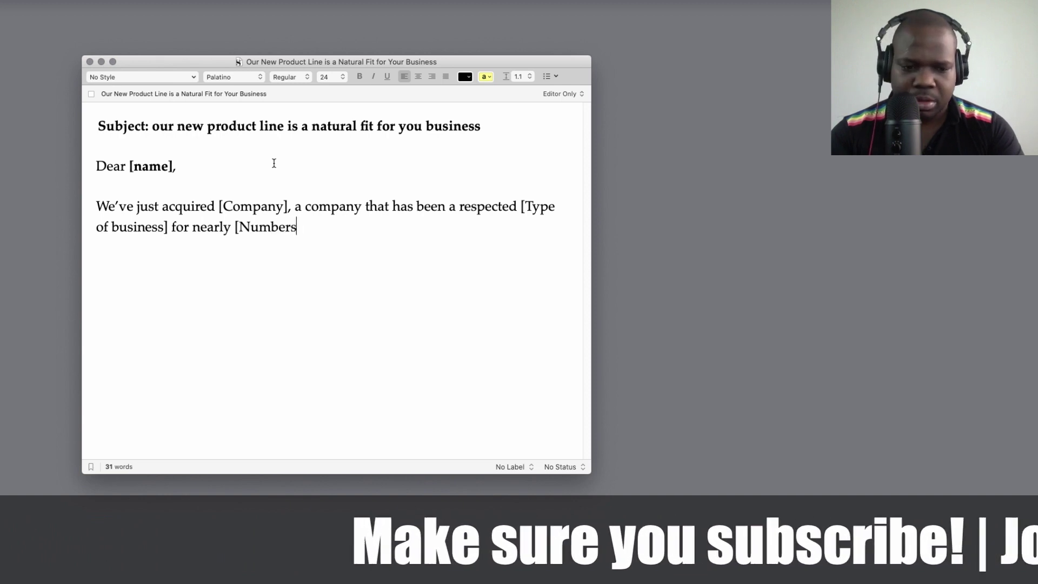
type("] years. Their special")
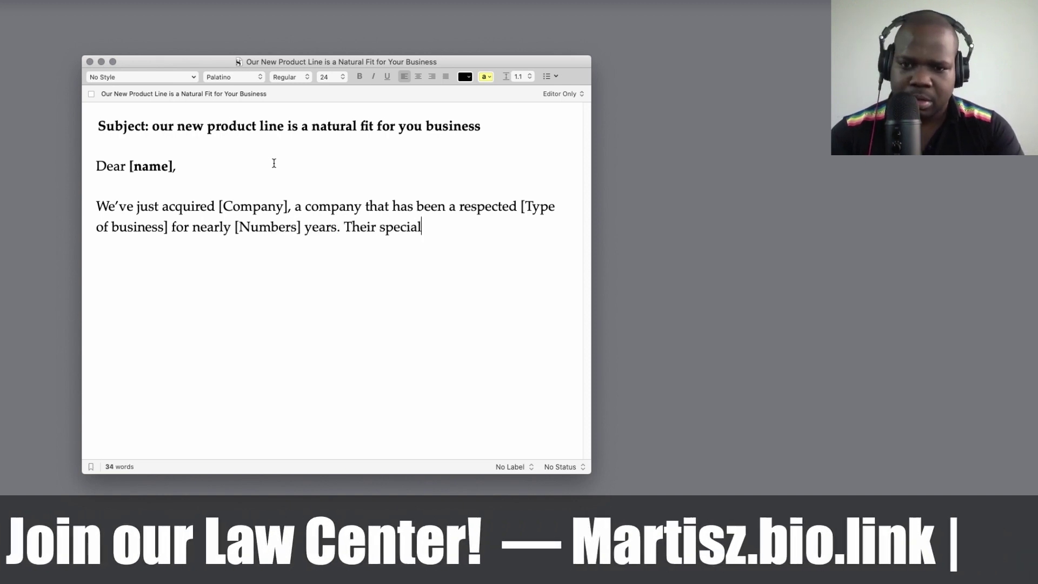
- Complete "Their specialty is [New acquisition's specialities]." and add "I think the top-of-the-line [product] is a natural for you [Product] catalog,"
type("ty is  [New acquisition’")
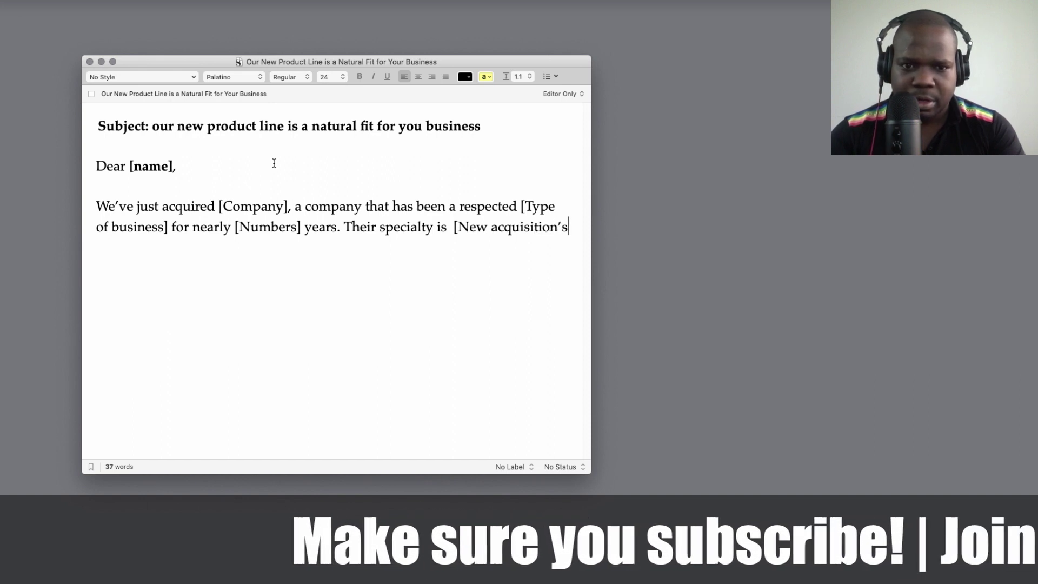
type("specialities]. I think the top-of-the-line [")
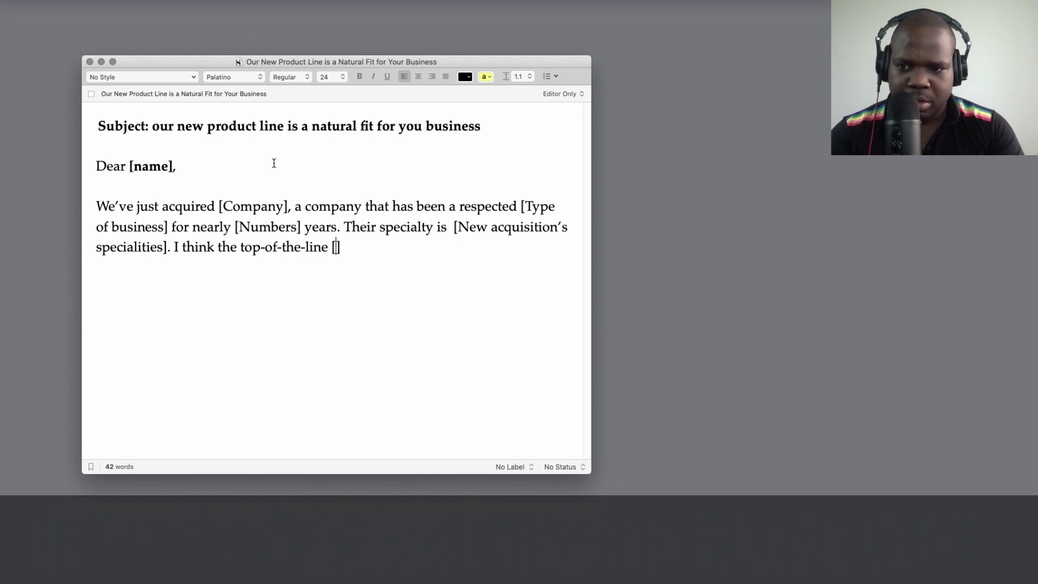
type("product] is a natural for you")
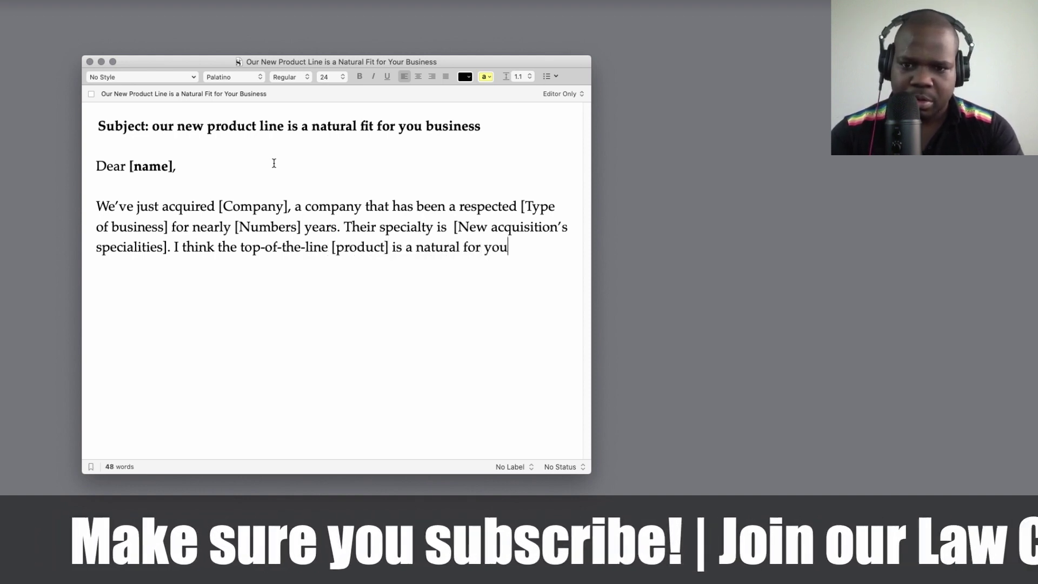
type(" [Product] catalog,")
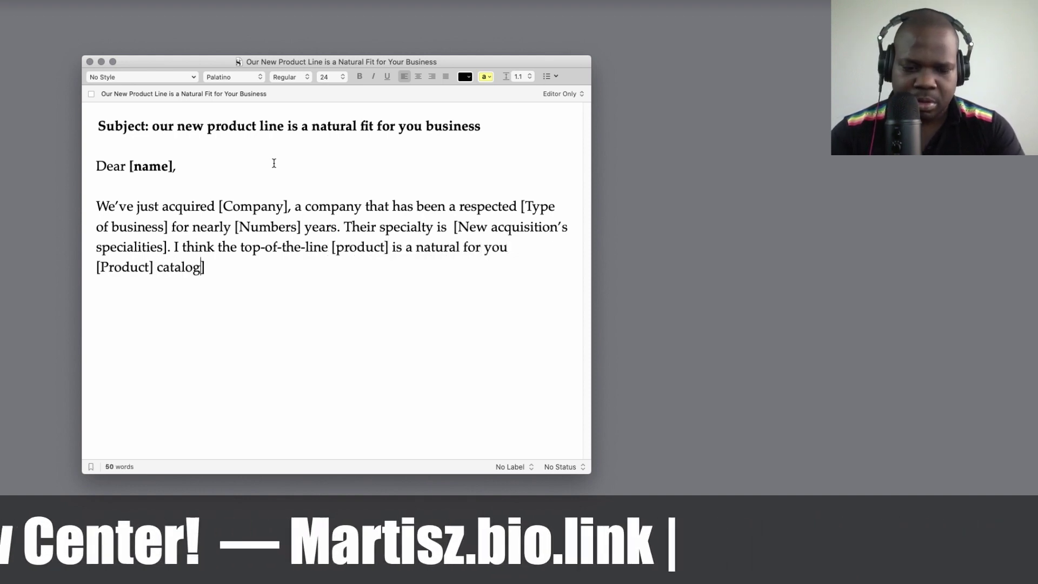
- Continue with "and the bottom-of the line should be a great addition to your premium business. We can private label for you in any quantity."
type(" and the bottom-of the line")
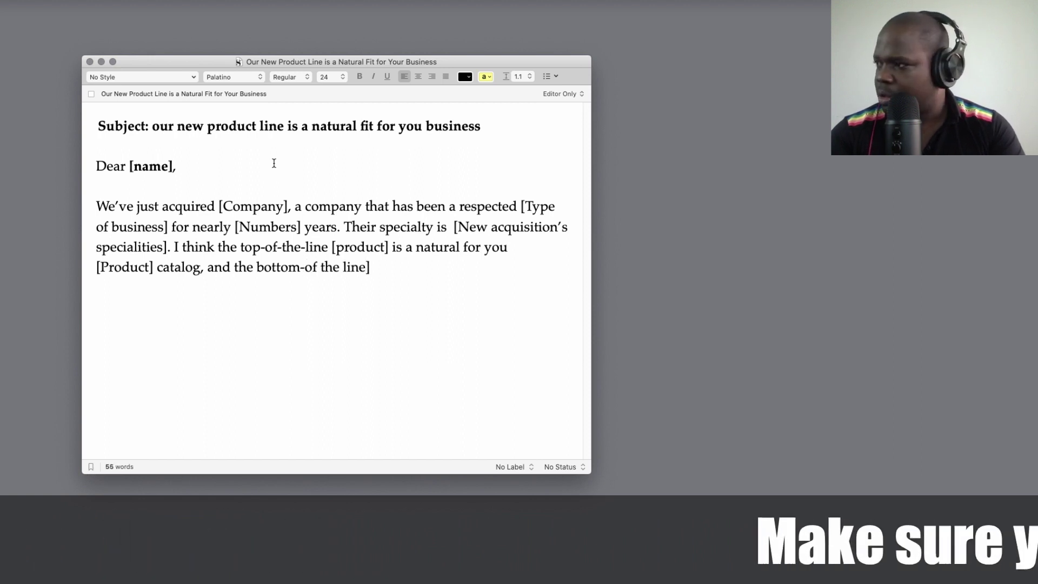
type(" should be a")
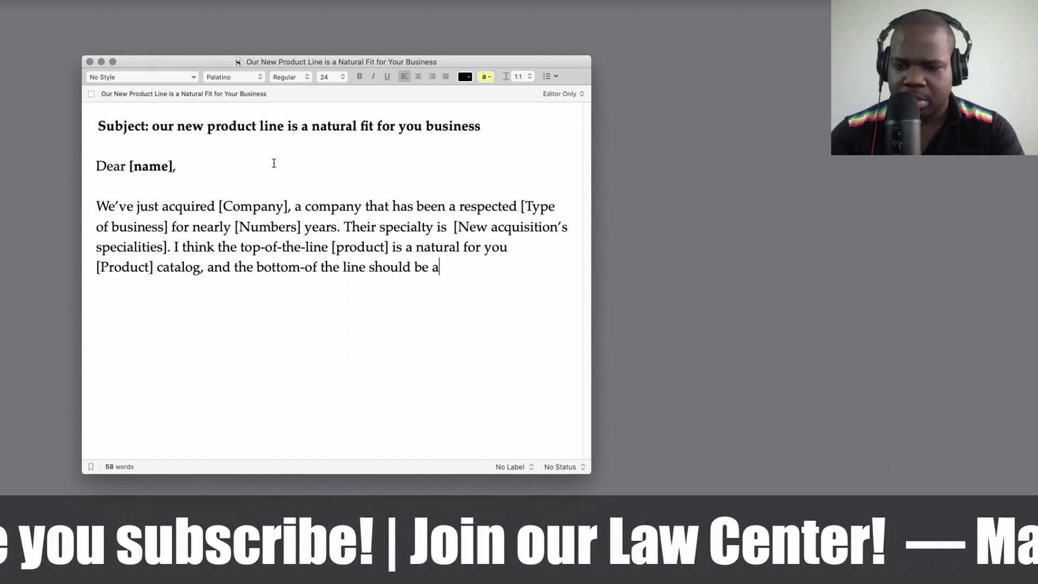
type(" great addition to your premium busine")
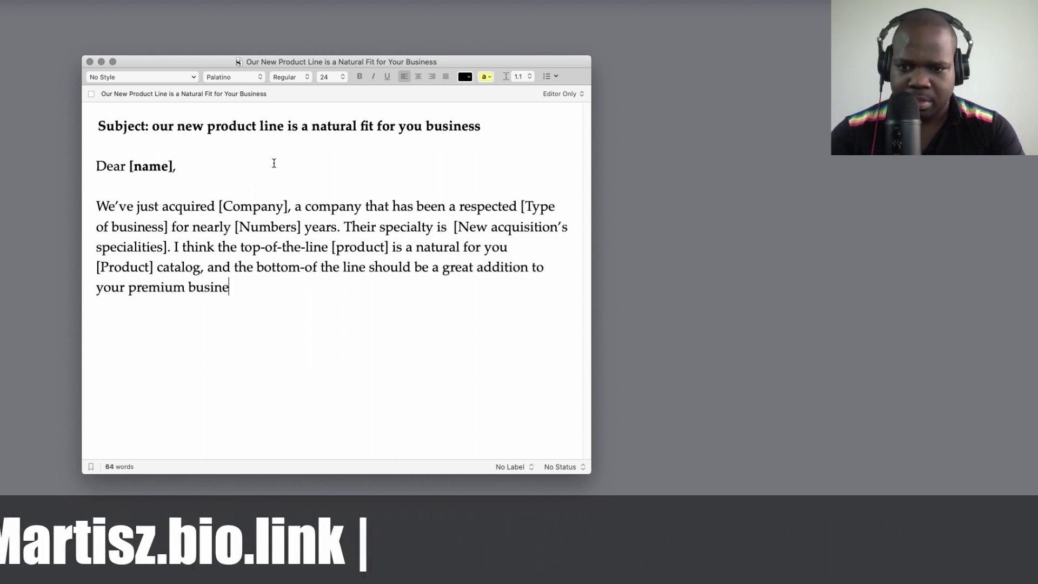
type("ss. We can private label for you in any quantity.")
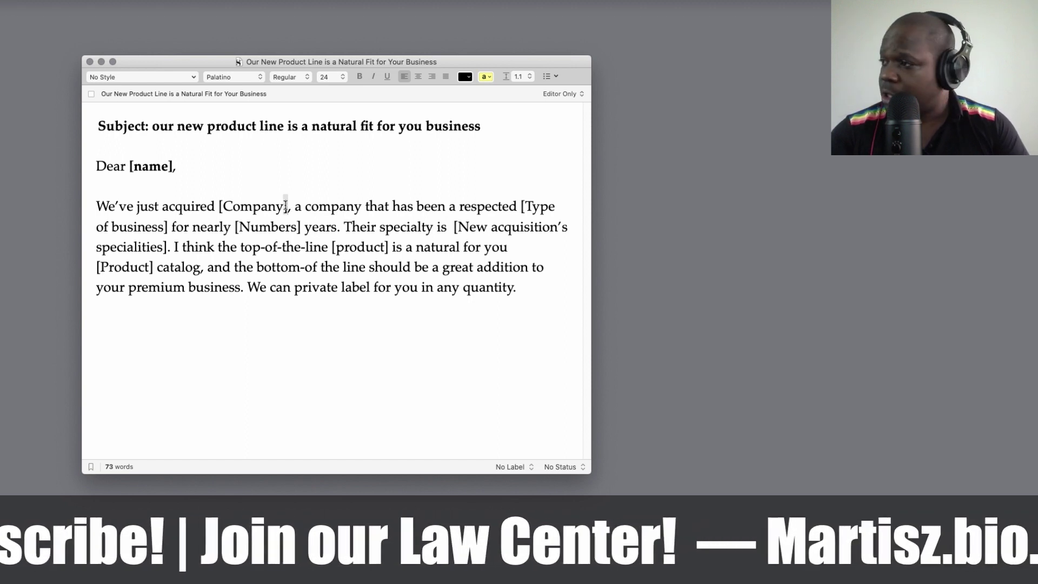
- Make the "[Company]" placeholder in the first body sentence bold, including its brackets
key("shift+Left")
key("shift+Left")
key("shift+Left")
key("shift+Left")
key("shift+Left")
key("shift+Left")
key("shift+Left")
key("shift+Left")
key("super+b")
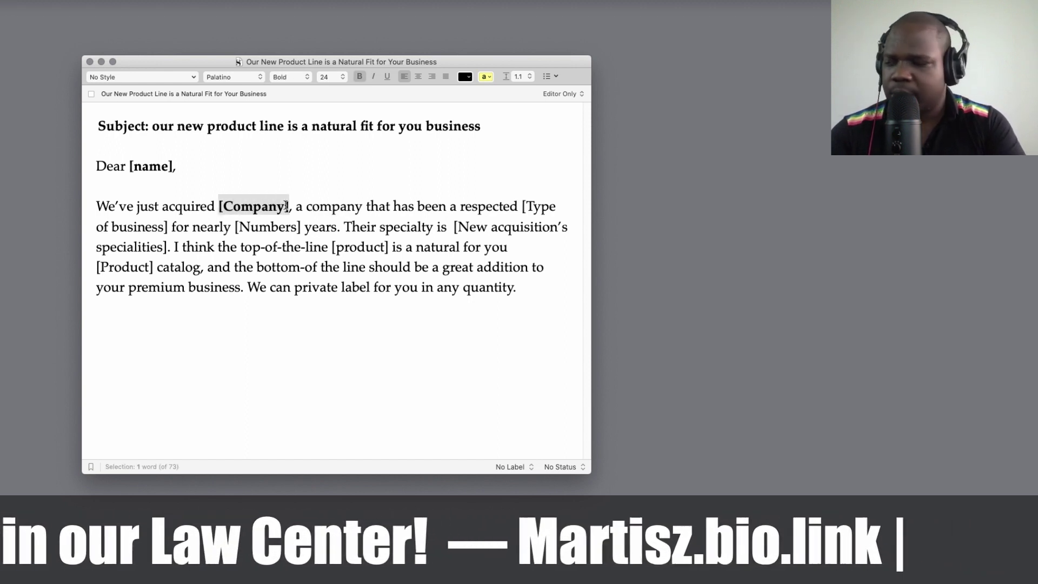
- Make the "[Type of business]" placeholder in the first body sentence bold
left_click(168, 226)
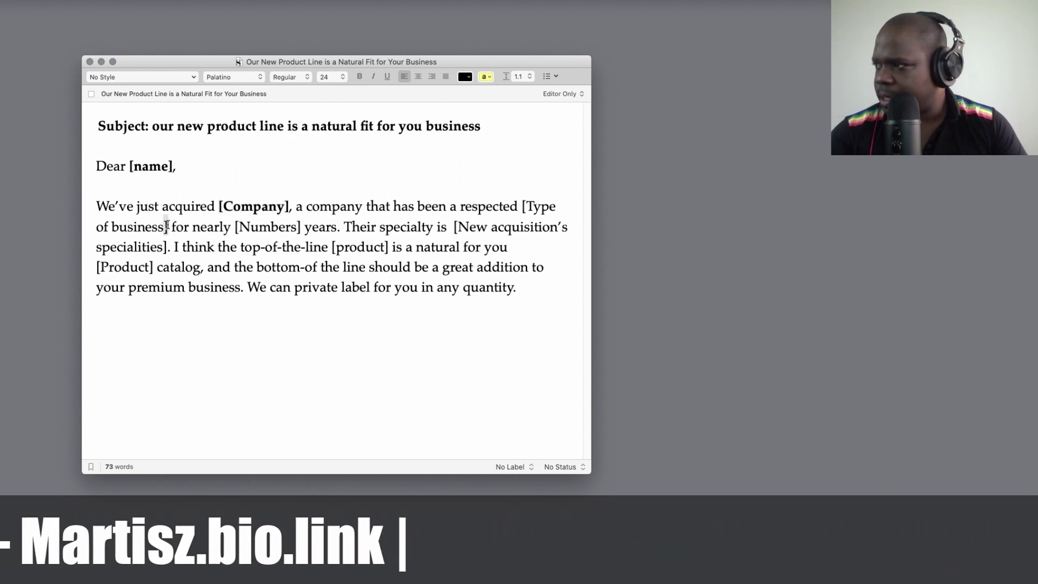
key("shift+Left")
key("shift+Left")
key("shift+Left")
key("shift+Left")
key("shift+Left")
key("shift+Left")
key("shift+Left")
key("shift+Left")
key("shift+Left")
key("shift+Left")
key("shift+Left")
key("shift+Left")
key("shift+Left")
key("shift+Left")
key("shift+Left")
key("shift+Left")
key("shift+Left")
key("shift+Left")
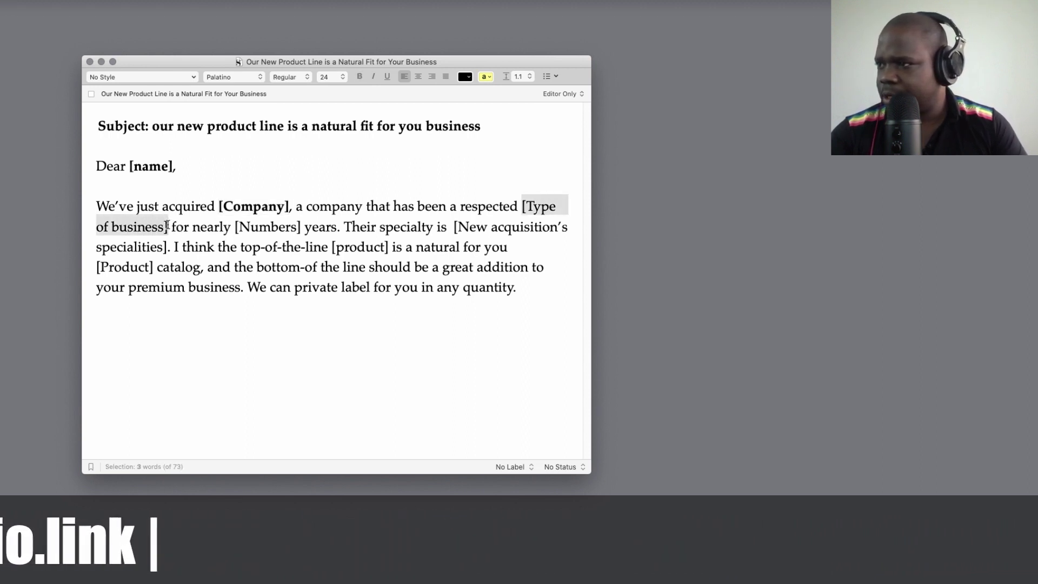
key("super+b")
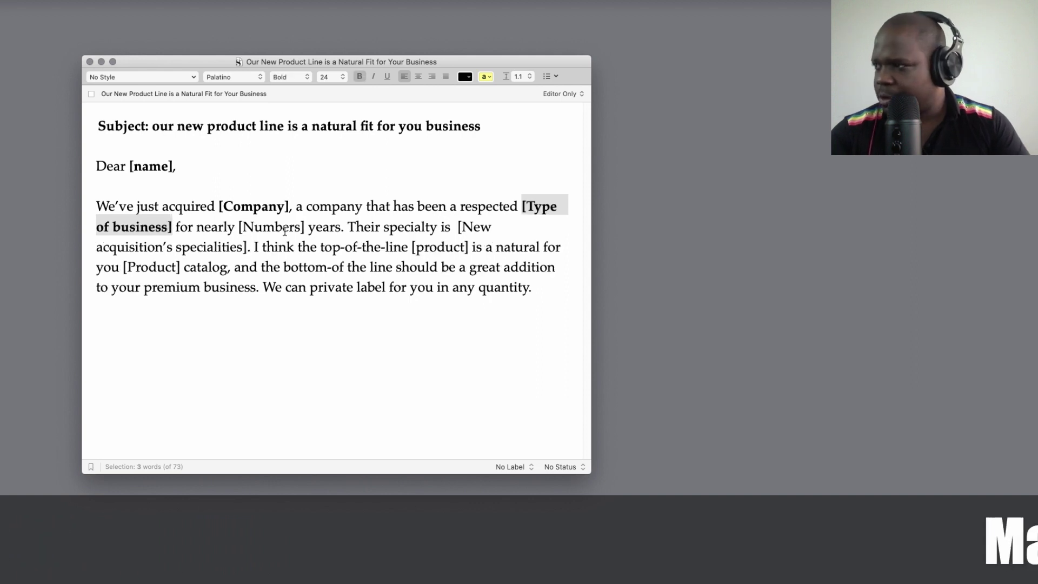
- Make the "[Numbers]" placeholder before "years" bold
left_click(305, 228)
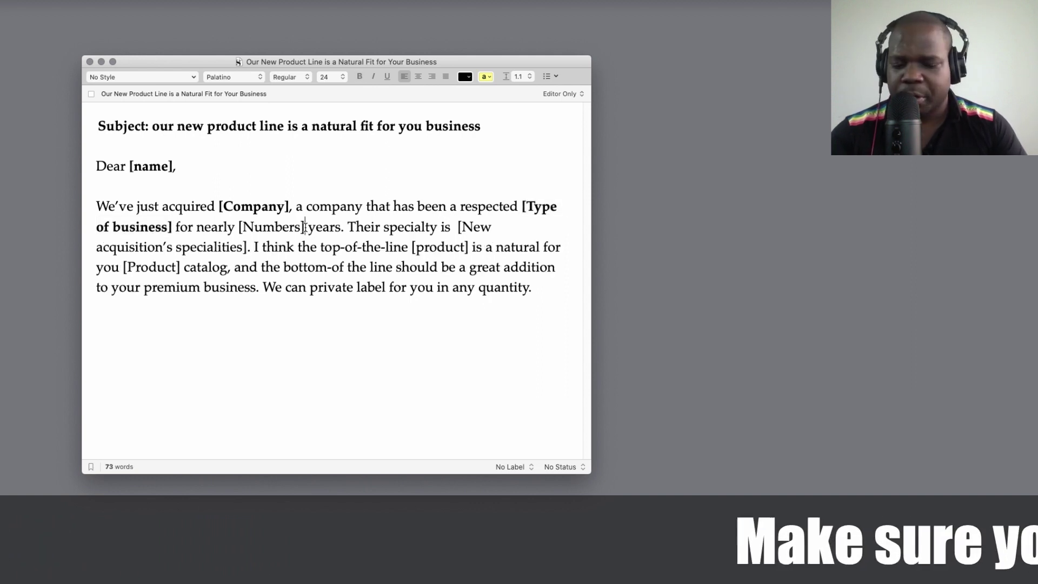
key("shift+Left")
key("shift+Left")
key("shift+Left")
key("shift+Left")
key("shift+Left")
key("shift+Left")
key("shift+Left")
key("shift+Left")
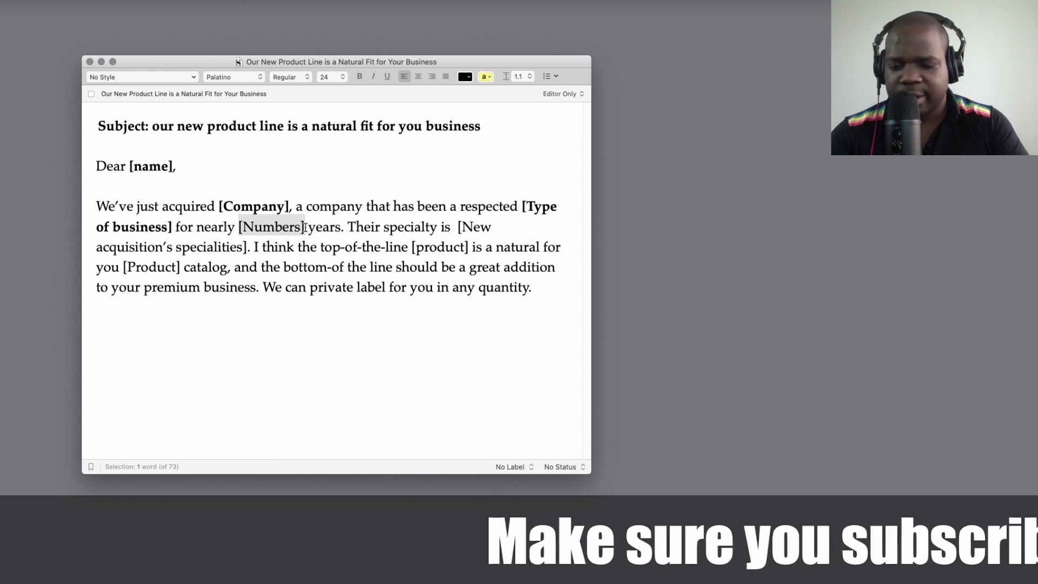
key("super+b")
- Make the "[New acquisition's specialities]" placeholder bold, including its brackets
left_click(247, 247)
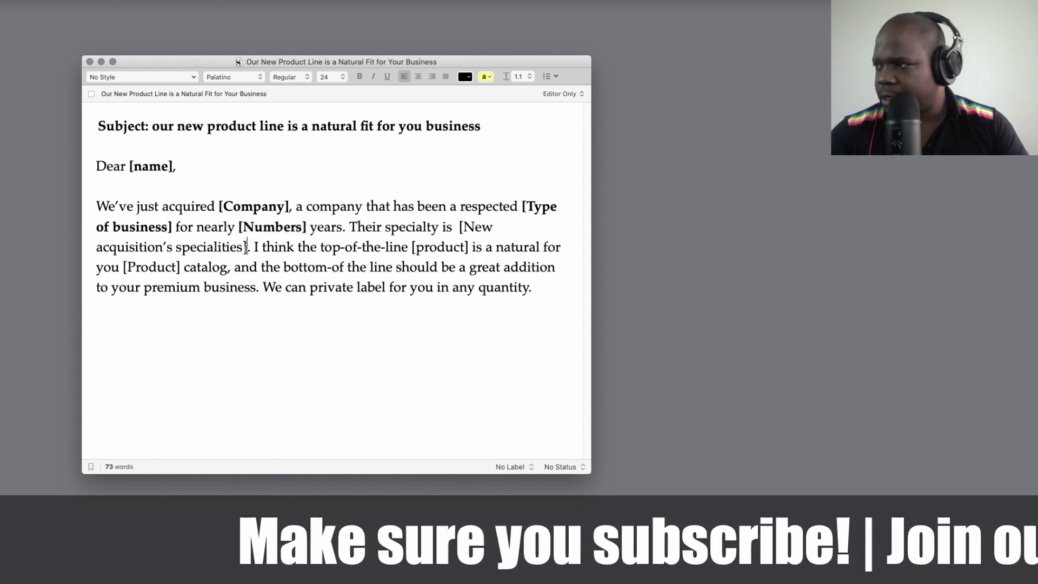
key("shift+Left")
key("shift+Left")
key("shift+Left")
key("shift+Left")
key("shift+Left")
key("shift+Left")
key("shift+Left")
key("shift+Left")
key("shift+Left")
key("shift+Left")
key("shift+Left")
key("shift+Left")
key("shift+Left")
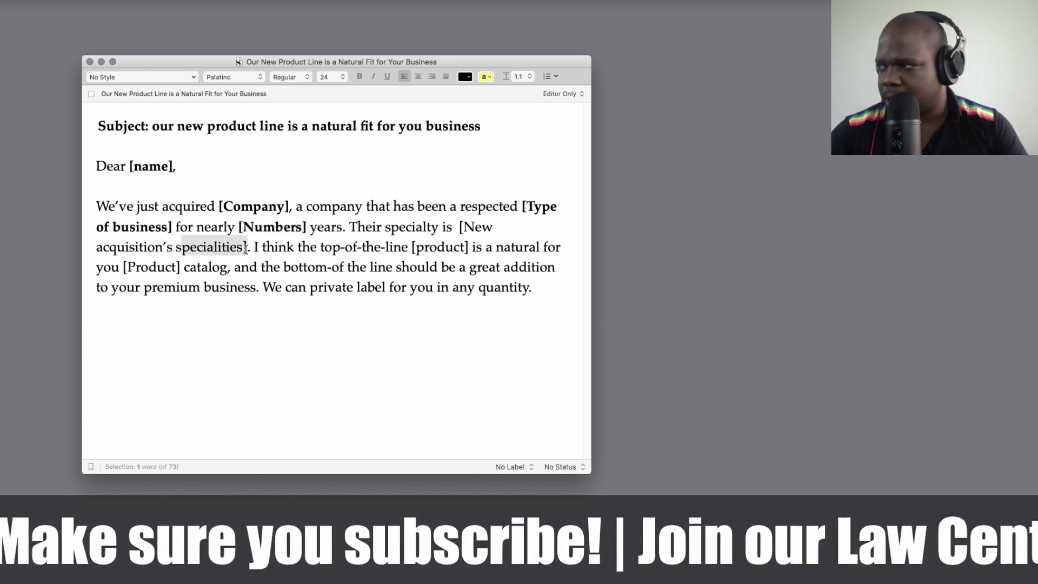
key("shift+Left")
key("shift+Left")
key("shift+Left")
key("shift+Left")
key("shift+Left")
key("shift+Left")
key("shift+Left")
key("shift+Left")
key("shift+Left")
key("shift+Left")
key("shift+Left")
key("shift+Left")
key("shift+Left")
key("shift+Left")
key("shift+Left")
key("shift+Left")
key("shift+Left")
key("shift+Left")
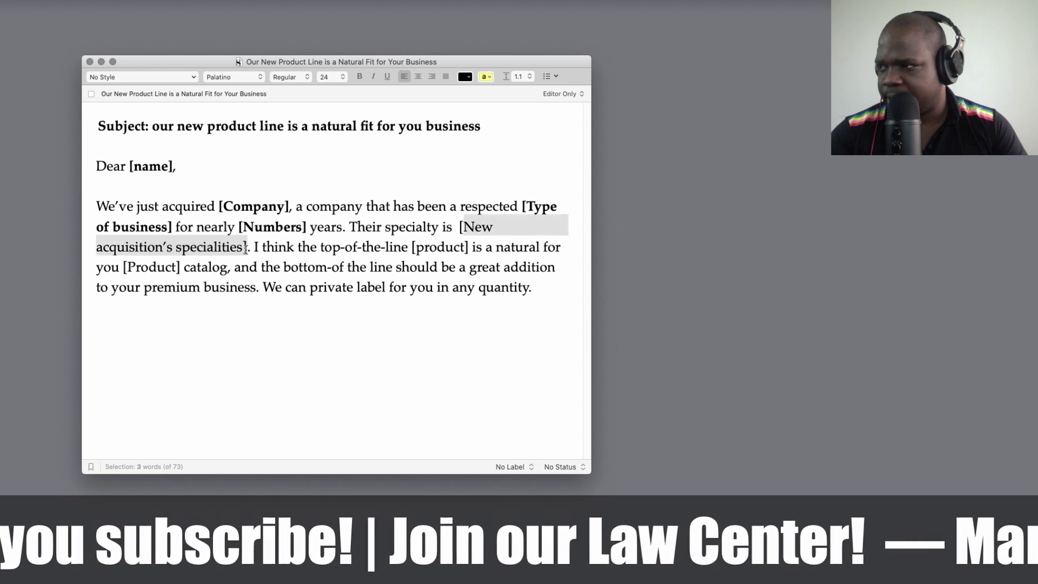
key("super+b")
- Make the "[product]" placeholder after "top-of-the-line" bold, including its brackets
left_click(276, 288)
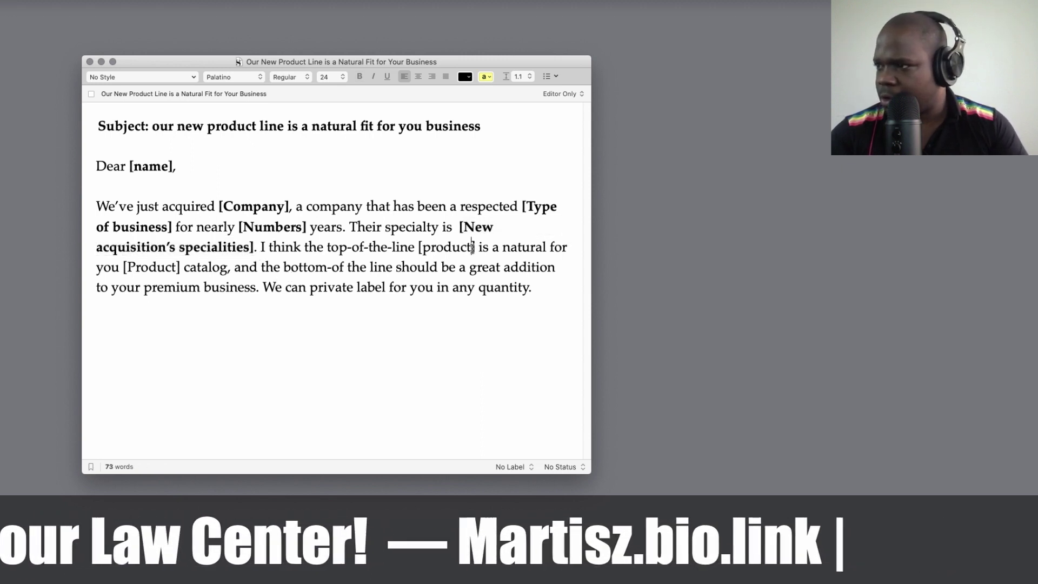
key("shift+Left")
key("shift+Left")
key("shift+Left")
key("shift+Left")
key("shift+Left")
key("shift+Left")
key("shift+Left")
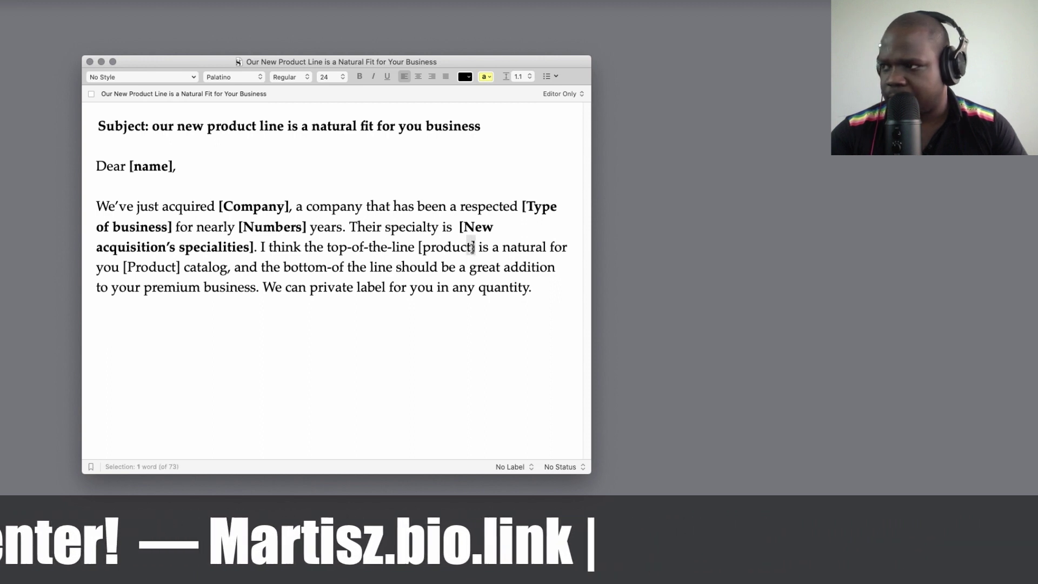
key("super+b")
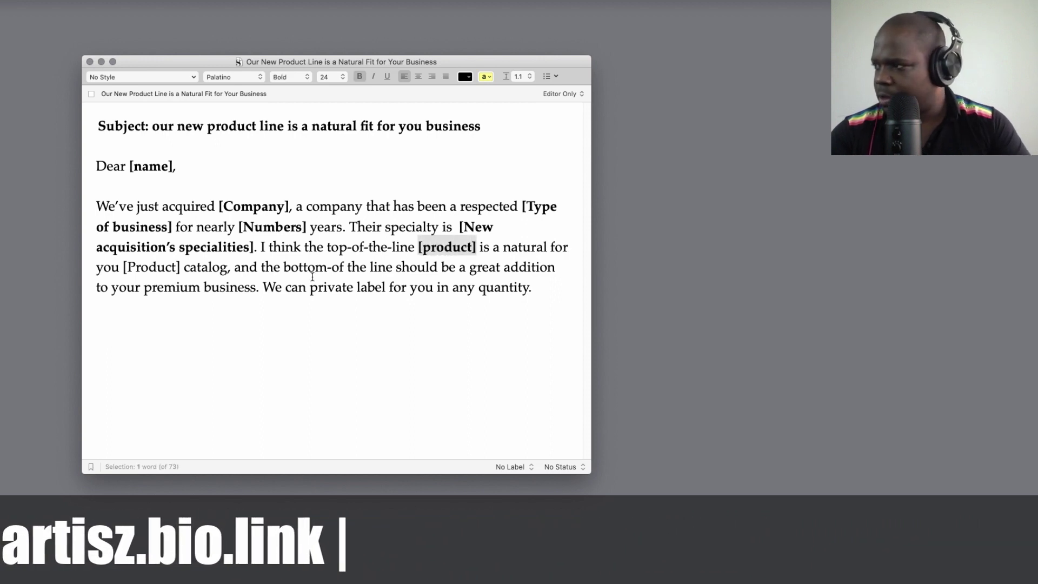
- Make the "[Product]" placeholder before "catalog" bold
left_click(184, 266)
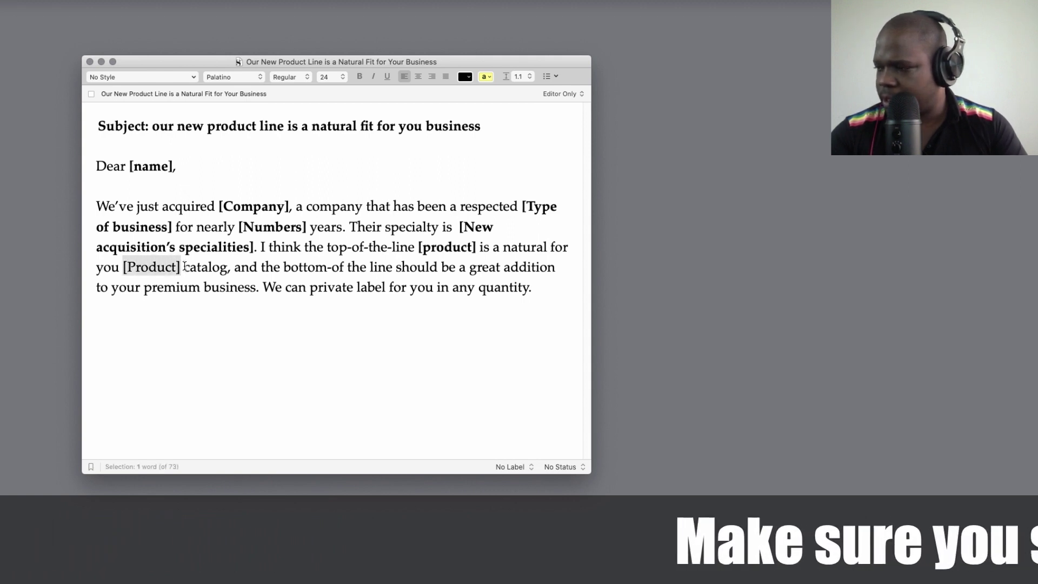
key("super+b")
left_click(210, 296)
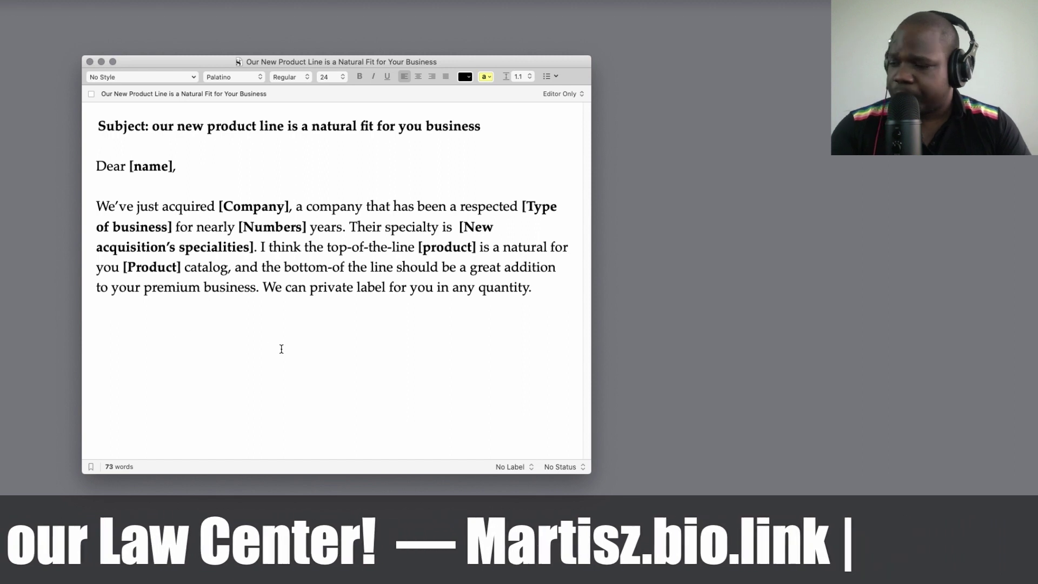
- Start a second body paragraph with "I'd like to show you samples while you still can include them in your upcoming catalog."
key("Return")
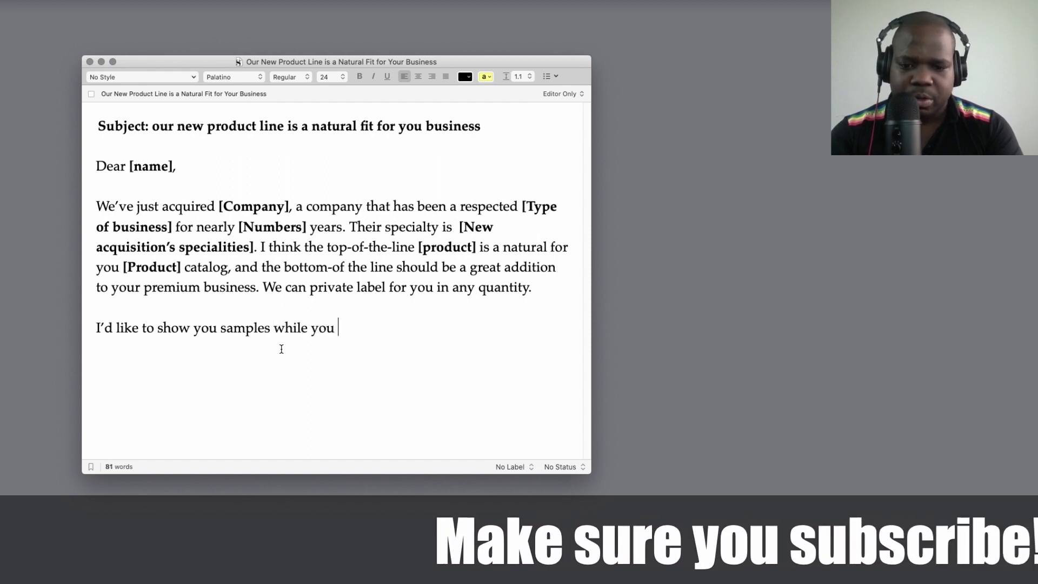
type("still can incl")
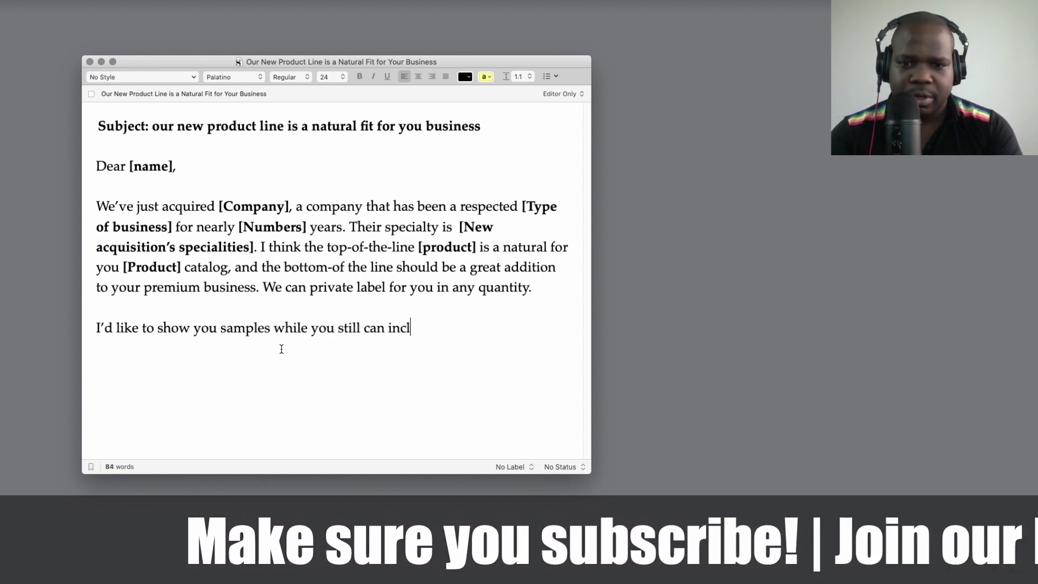
type("ude them i")
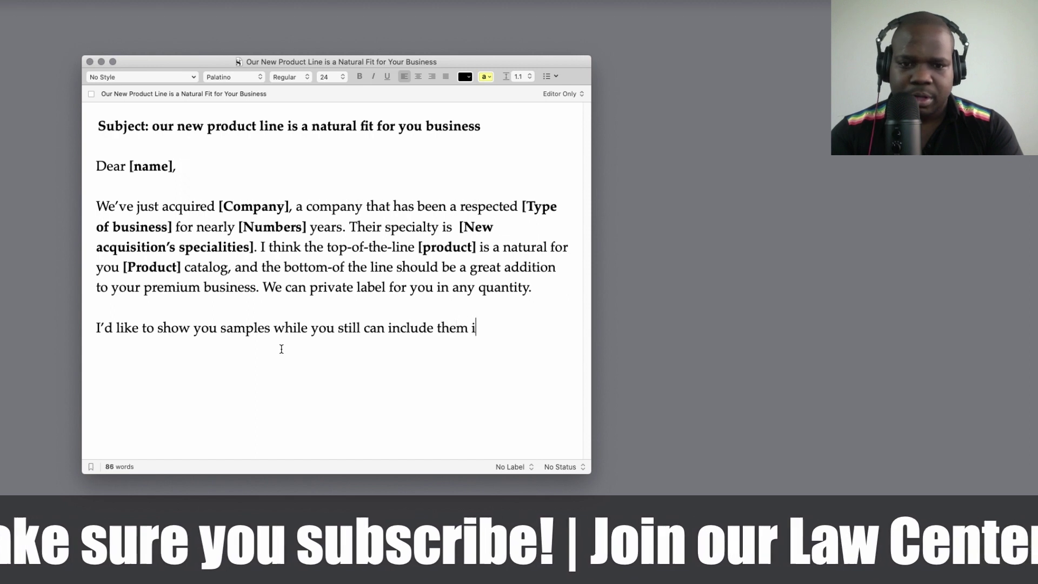
type("n your up")
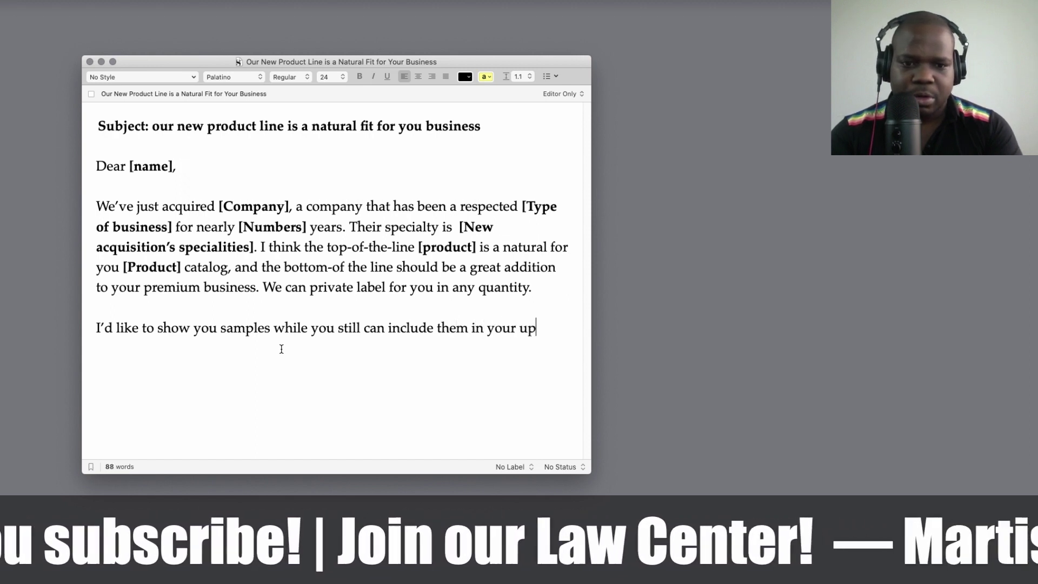
type("coming catal")
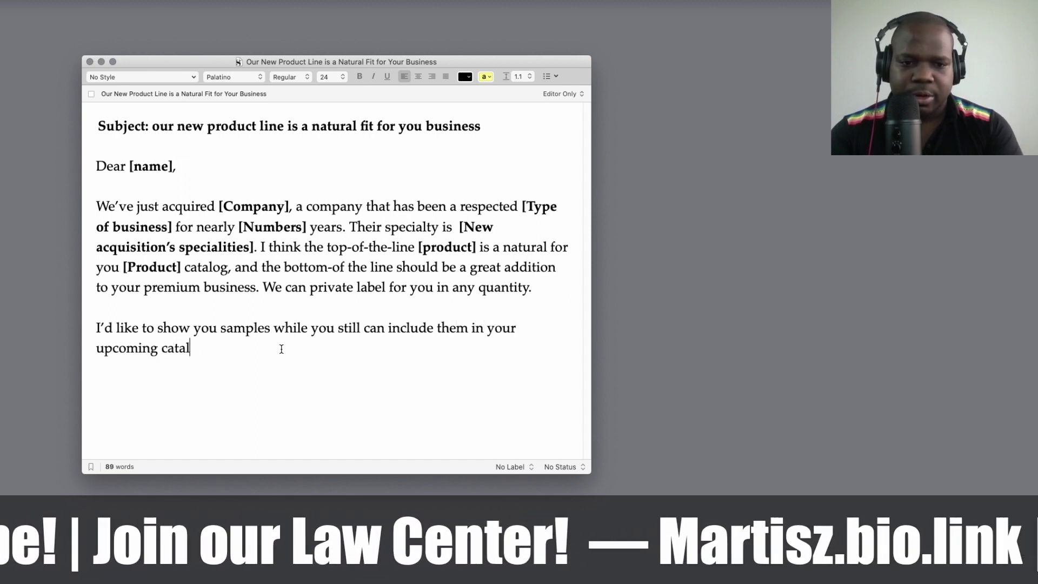
type("og. Please che")
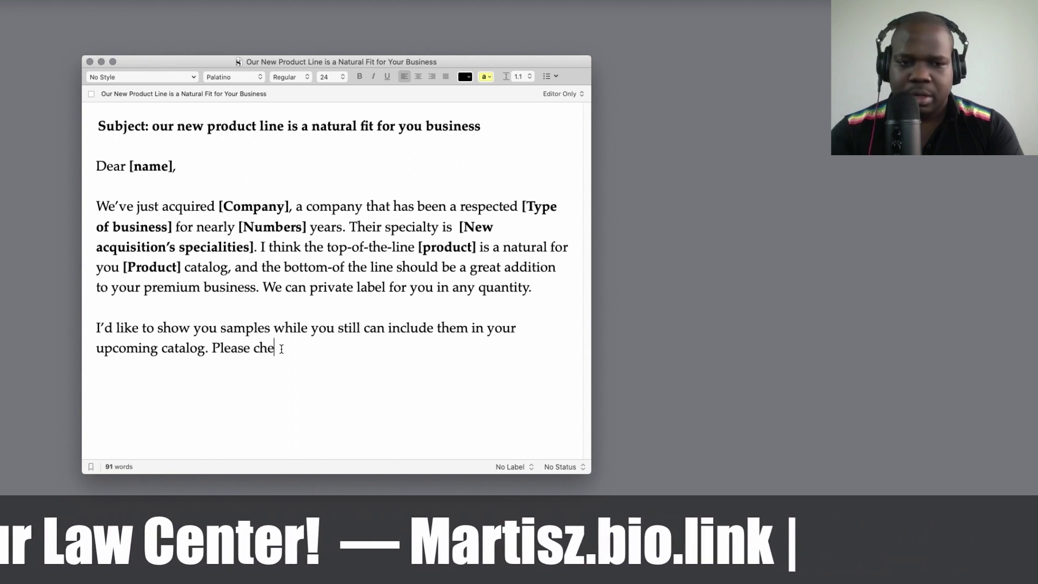
- Continue the second paragraph with "Please check your calendar for next [date]. This is an exciting opportunity."
type("ck your calendar for next [")
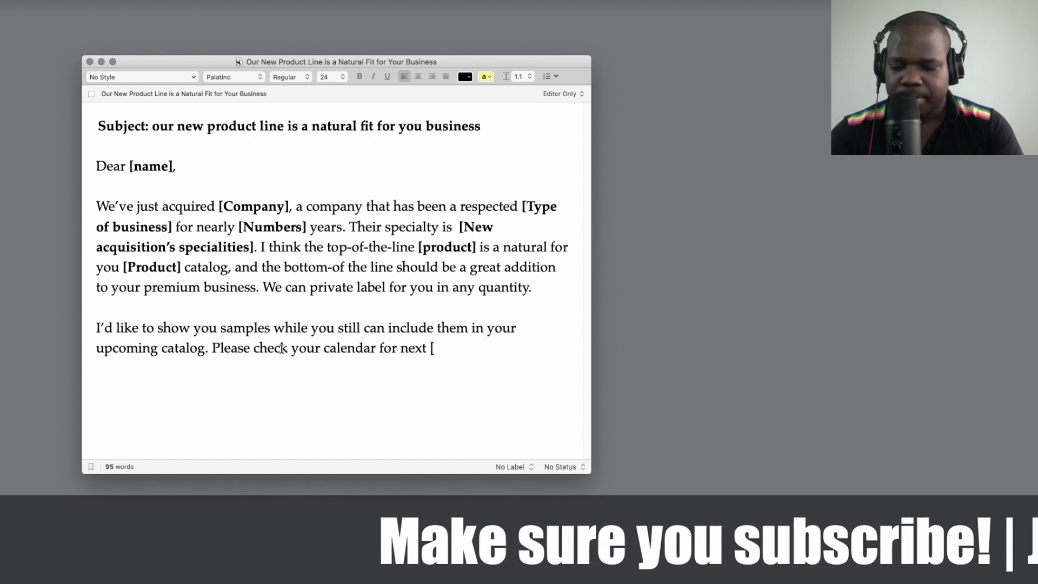
type("date")
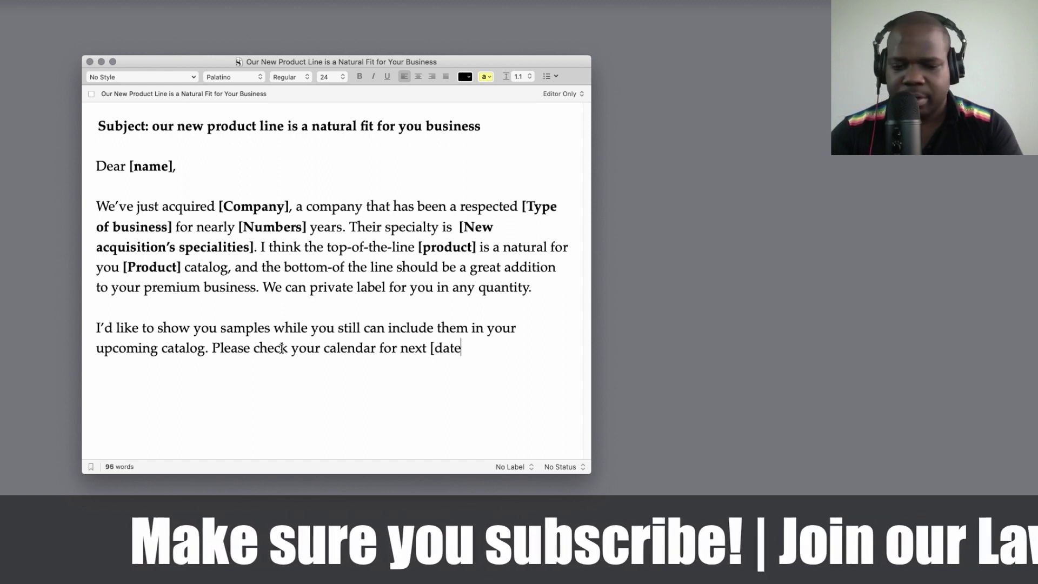
type("]")
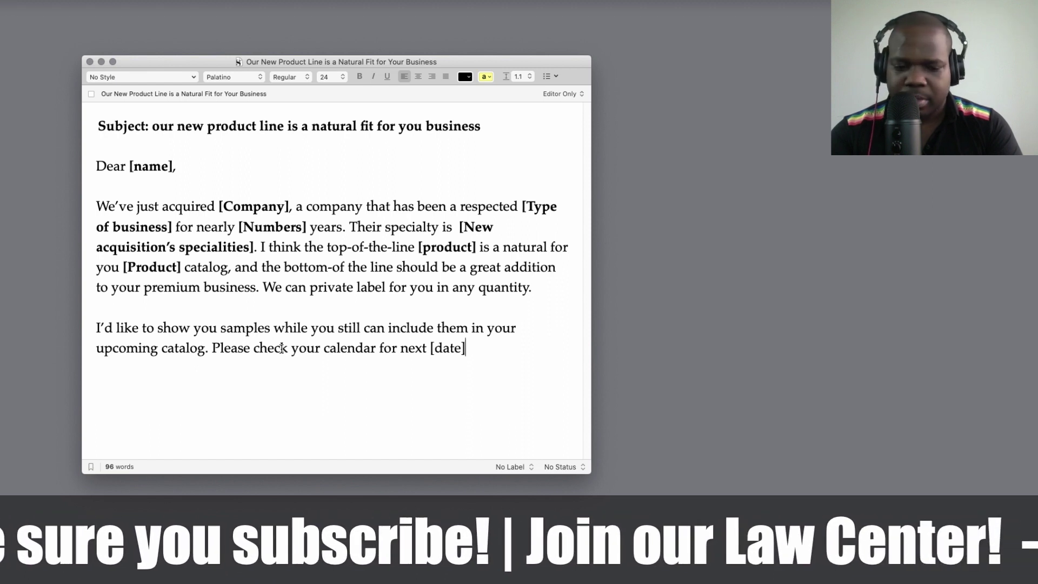
type(". This i")
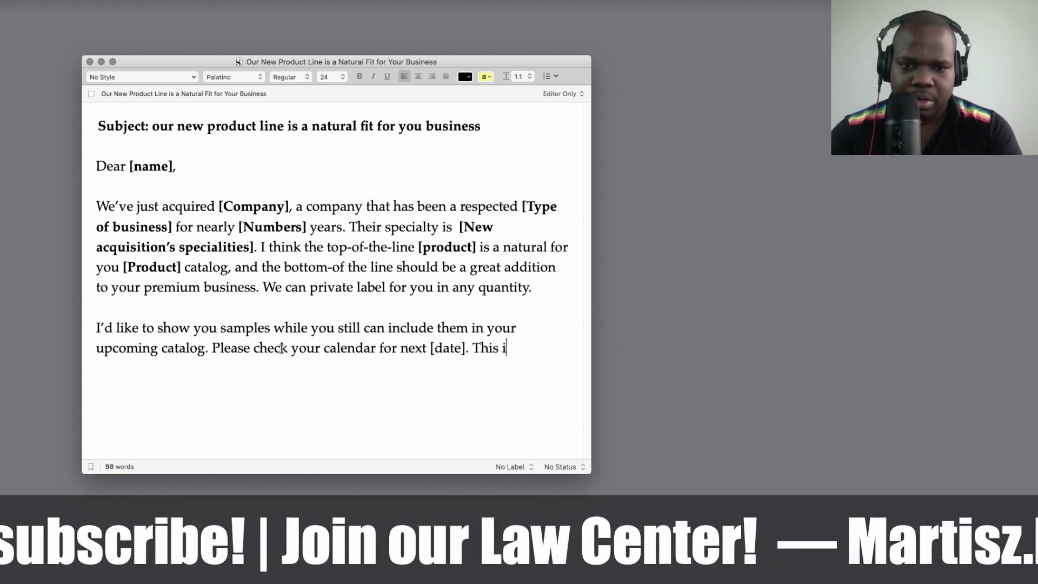
type("s an exciti")
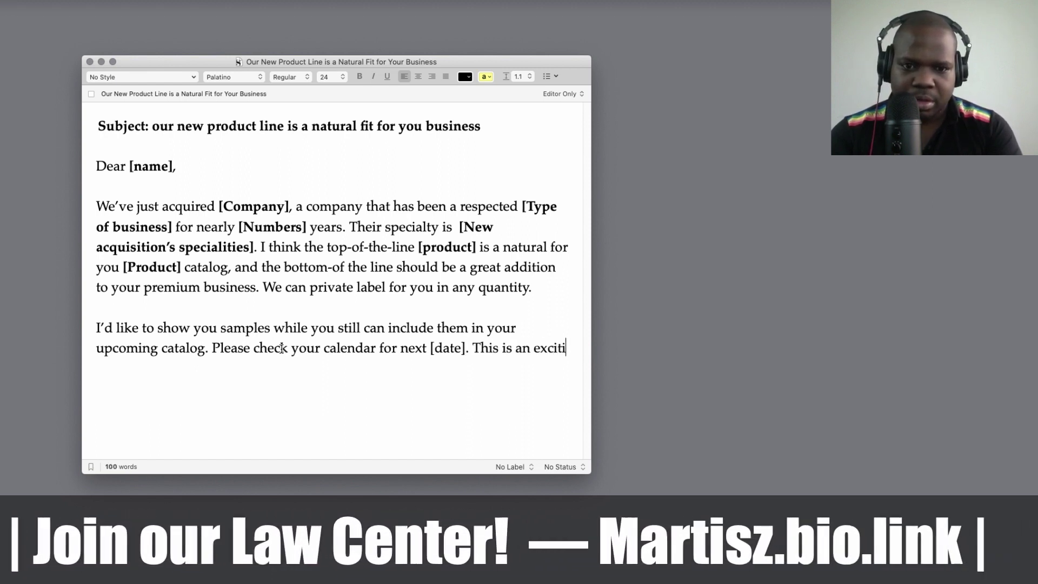
type("ng opportunity.  ")
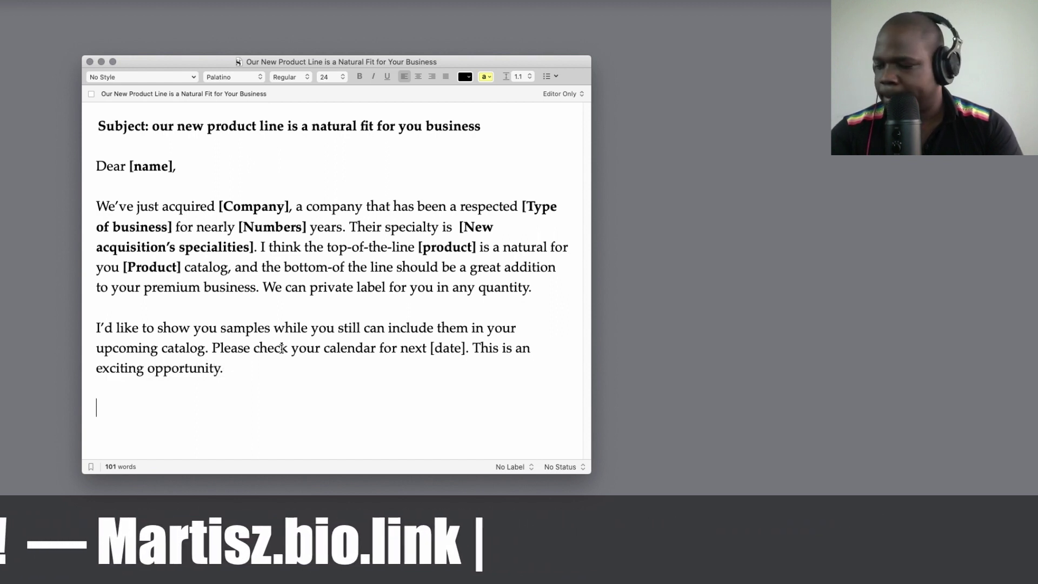
- Add the separate closing line "Talk to you soon." and make the "[date]" placeholder in the second paragraph bold
type("Talk to you s")
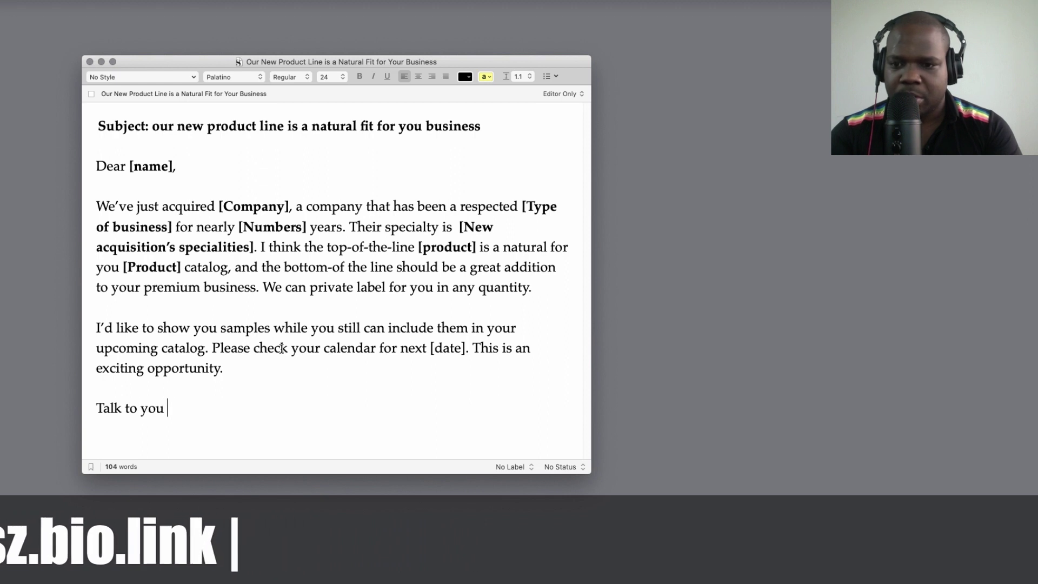
key("Return")
key("Return")
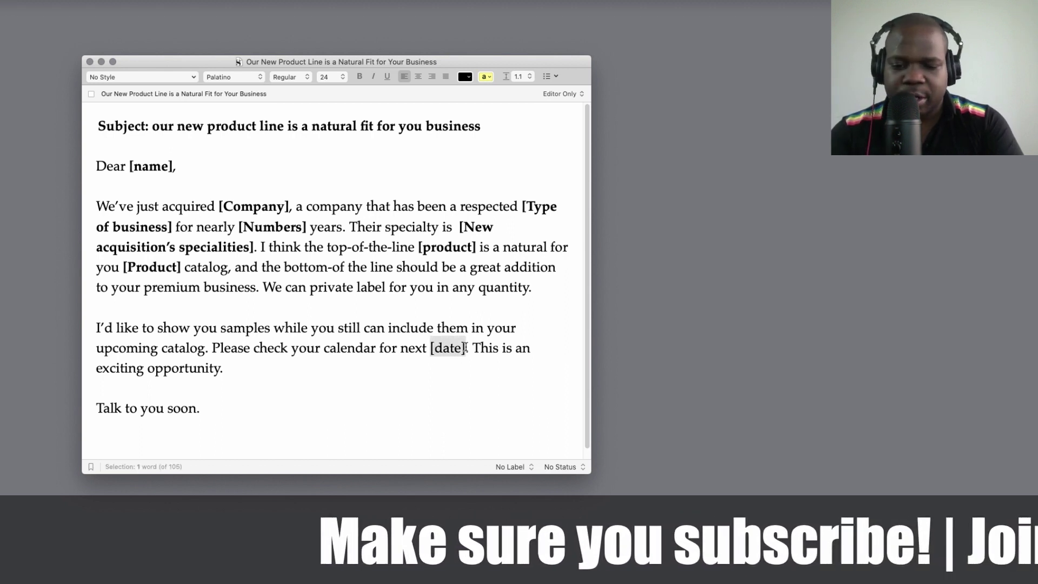
key("super+b")
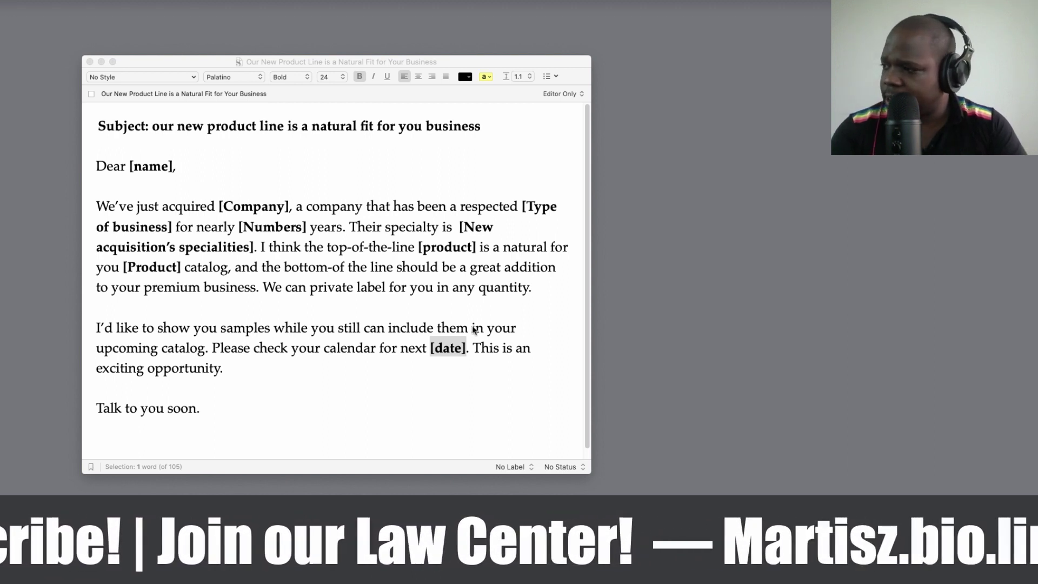
- Add "Sincerely," below the closing line, followed by a bold signature block with "Your name", "Company", "Phone number:" and "Telegram:" with the sender's handle
left_click(335, 419)
left_click(335, 419)
key("Return")
key("Return")
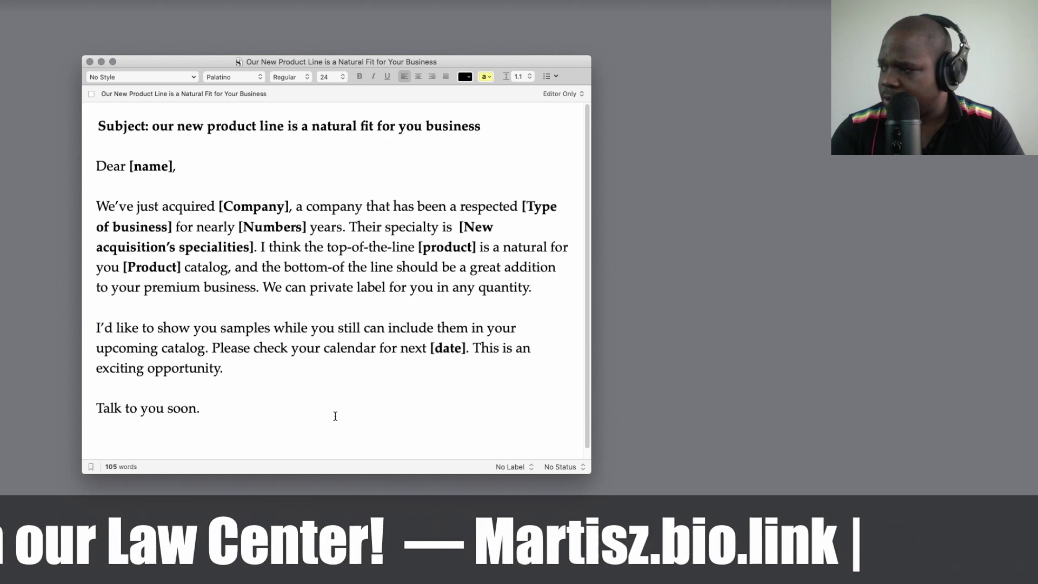
type("Sincerely,  Your name Company Phone number: Telegram: @martisz")
scroll(193, 271, "up", 5)
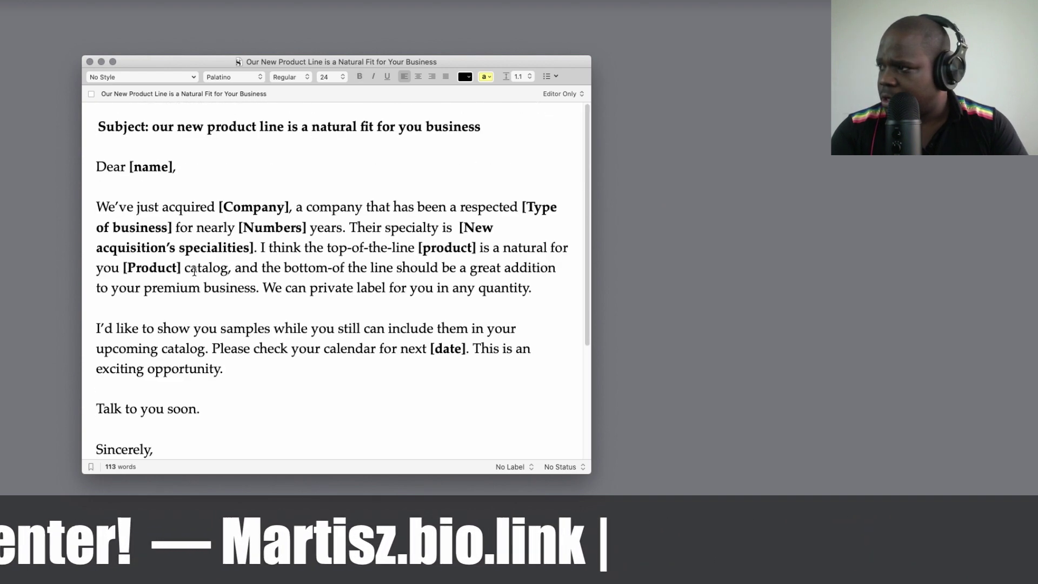
scroll(194, 271, "down", 5)
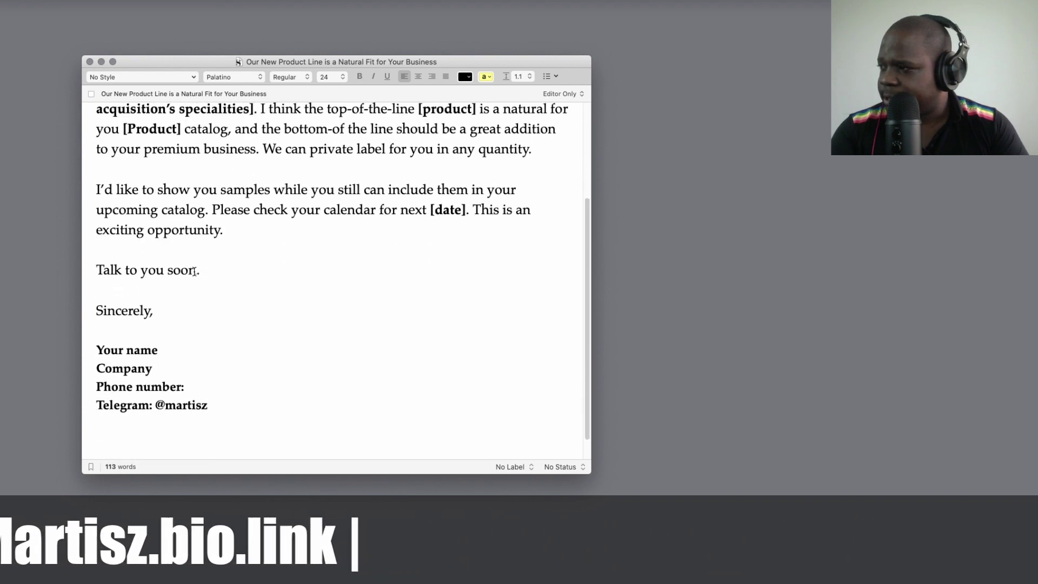
scroll(194, 271, "up", 5)
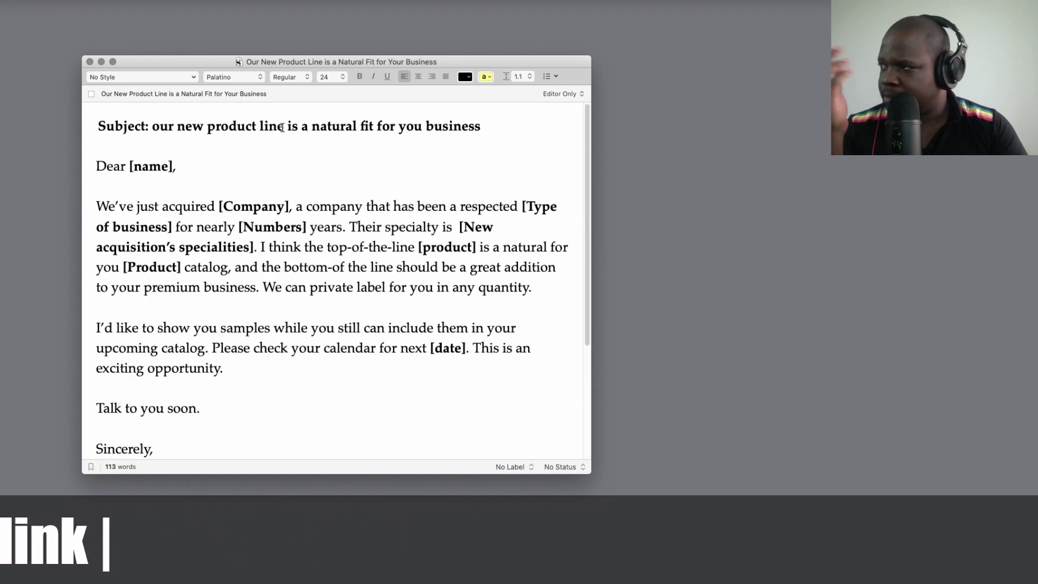
scroll(283, 129, "down", 5)
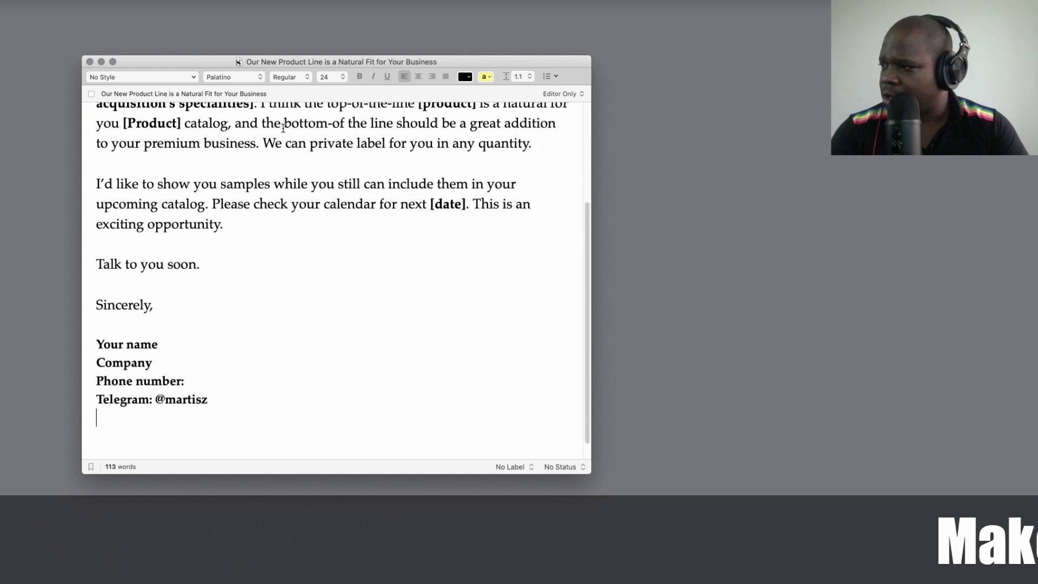
scroll(282, 128, "up", 5)
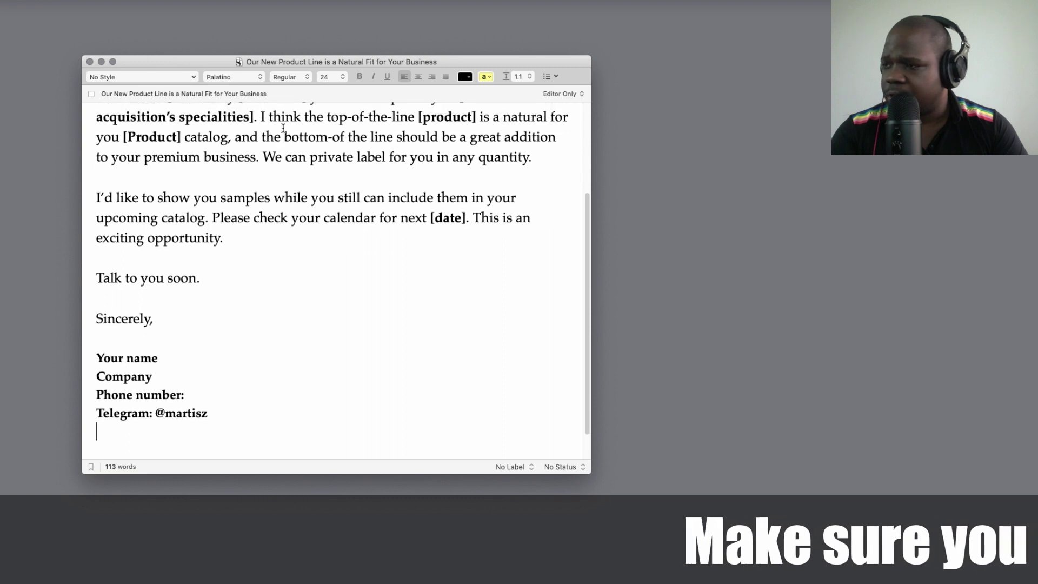